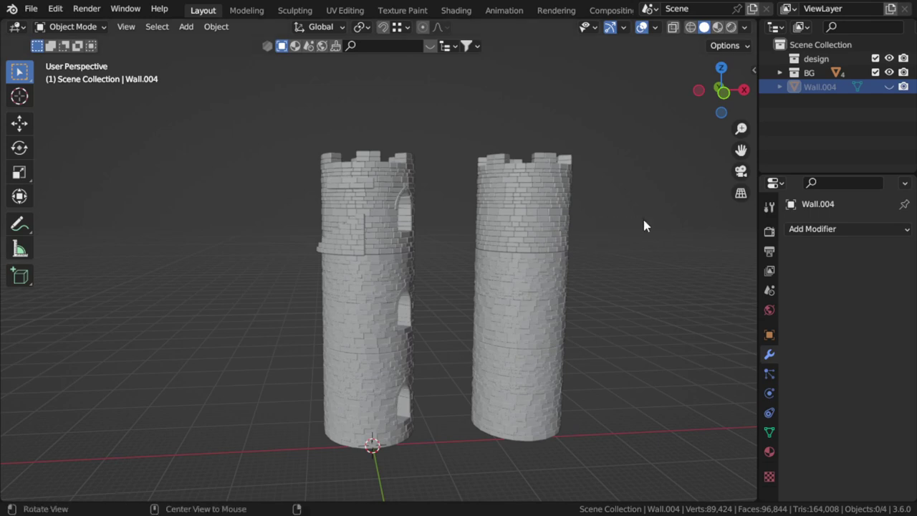
Hide the BG collection holding the finished towers.
{"action": "middle_click_drag", "start_coordinate": [643, 223], "coordinate": [493, 213]}
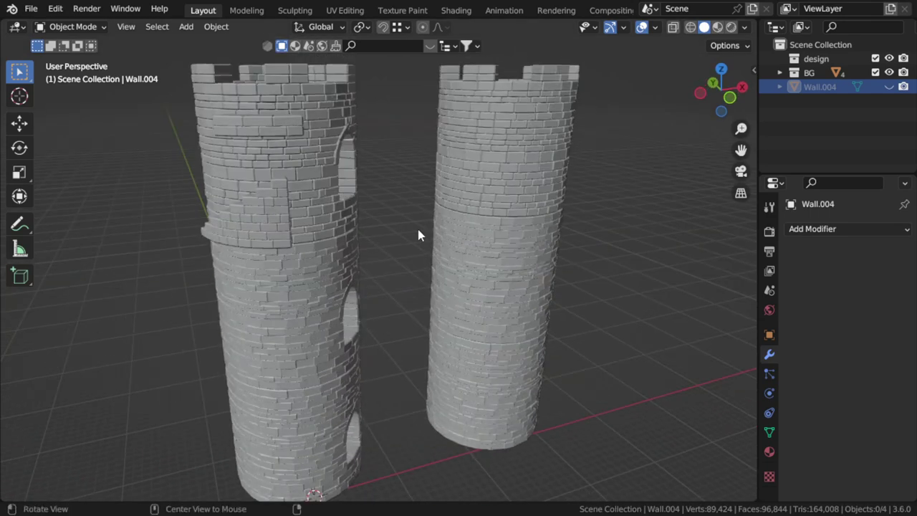
{"action": "scroll", "coordinate": [430, 240], "scroll_direction": "down", "scroll_amount": 5}
{"action": "mouse_move", "coordinate": [436, 246]}
{"action": "middle_mouse_down"}
{"action": "mouse_move", "coordinate": [381, 214]}
{"action": "mouse_move", "coordinate": [487, 215]}
{"action": "mouse_move", "coordinate": [452, 239]}
{"action": "mouse_move", "coordinate": [472, 307]}
{"action": "mouse_move", "coordinate": [357, 270]}
{"action": "mouse_move", "coordinate": [360, 241]}
{"action": "mouse_move", "coordinate": [371, 301]}
{"action": "mouse_move", "coordinate": [599, 281]}
{"action": "mouse_move", "coordinate": [414, 261]}
{"action": "middle_mouse_up"}
{"action": "left_click", "coordinate": [886, 73]}
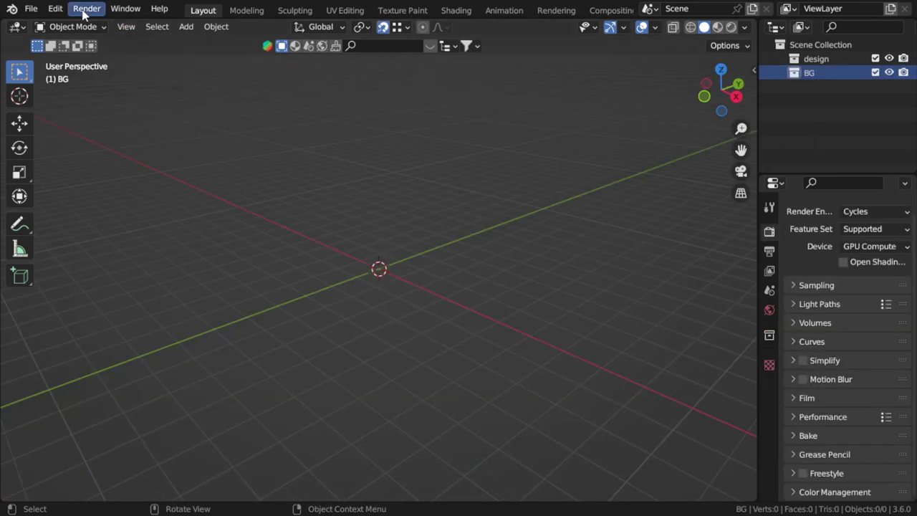
Bring up Preferences filtered by 'extra' to show both Extra Objects add-ons enabled.
{"action": "left_click", "coordinate": [61, 9]}
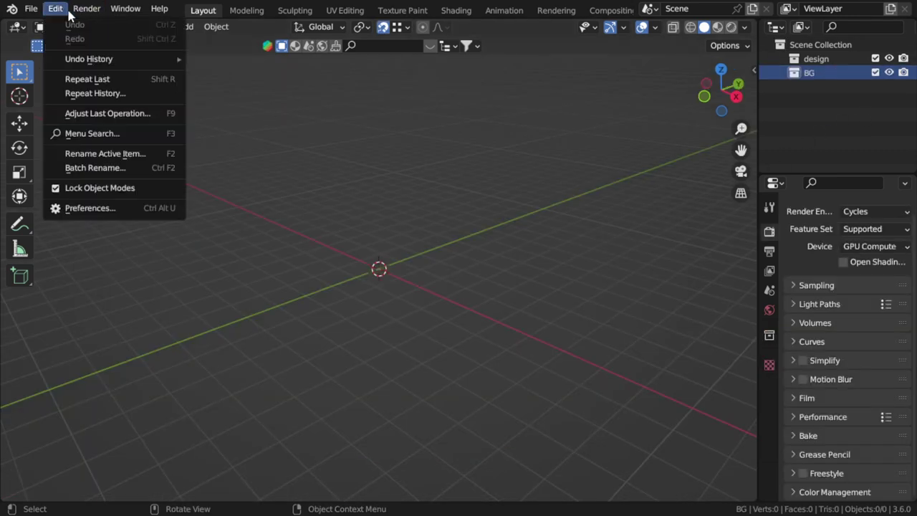
{"action": "left_click", "coordinate": [109, 217]}
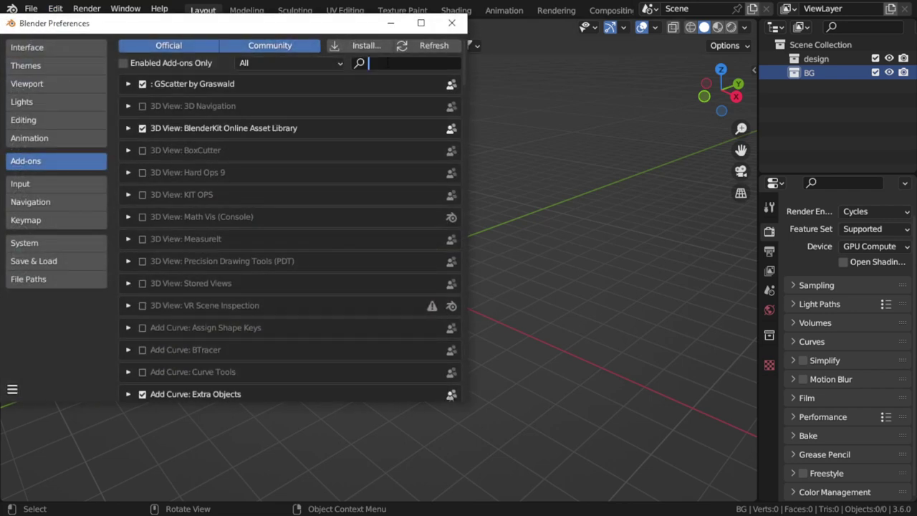
{"action": "type", "text": "extra"}
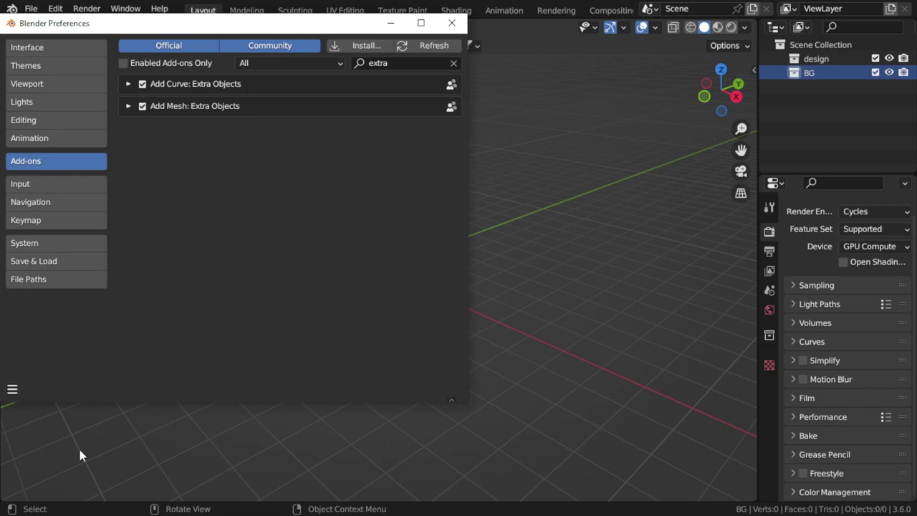
{"action": "left_click_drag", "start_coordinate": [105, 30], "coordinate": [322, 99]}
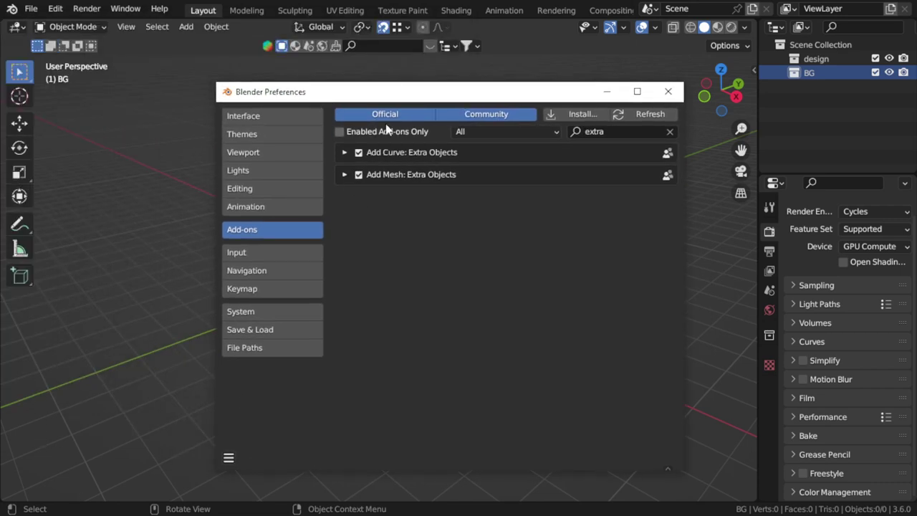
{"action": "left_click_drag", "start_coordinate": [387, 92], "coordinate": [333, 50]}
Save the preferences from the preferences options menu.
{"action": "left_click", "coordinate": [174, 417]}
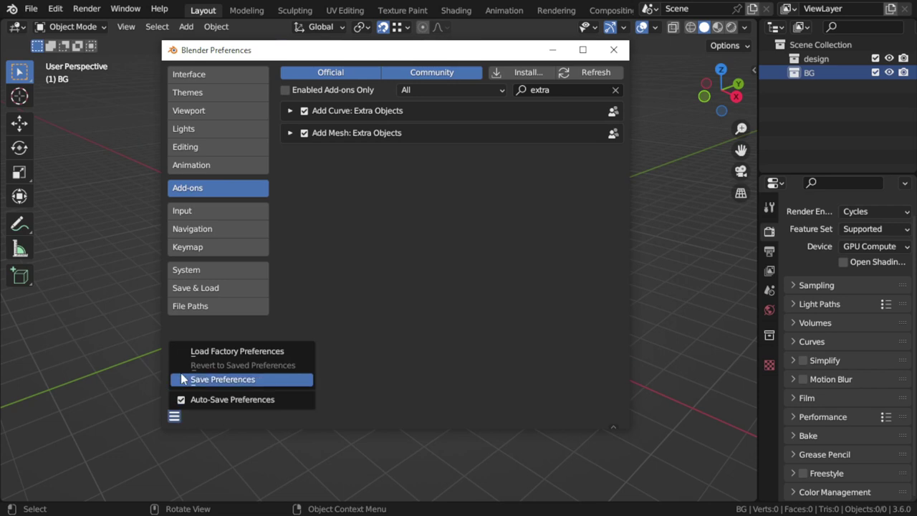
{"action": "left_click", "coordinate": [211, 380]}
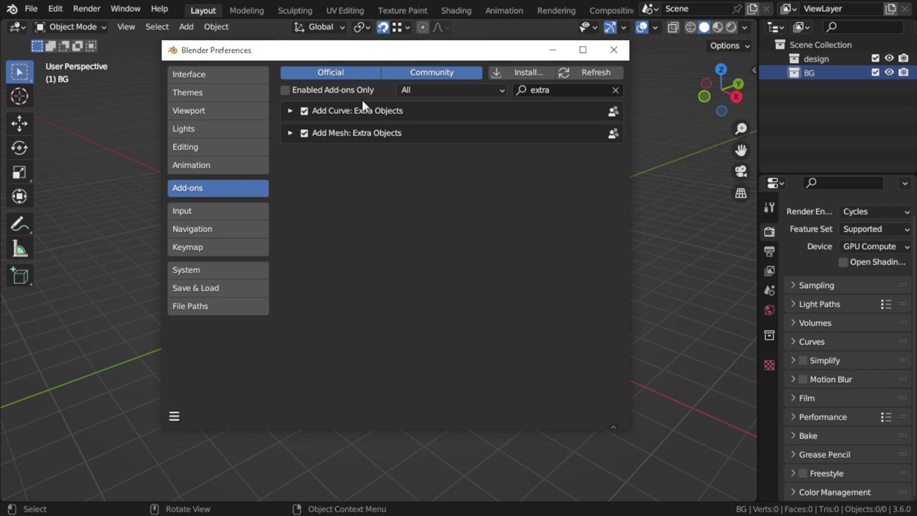
{"action": "left_click", "coordinate": [174, 416]}
{"action": "left_click", "coordinate": [231, 383]}
Close Preferences and add a Wall Factory masonry wall with an arched window.
{"action": "left_click", "coordinate": [614, 49]}
{"action": "key", "text": "shift+a"}
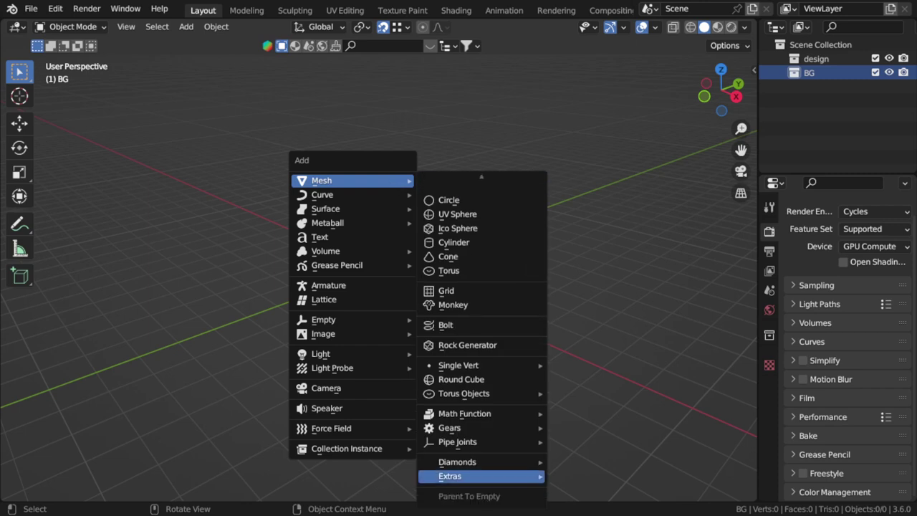
{"action": "mouse_move", "coordinate": [482, 476]}
{"action": "left_click", "coordinate": [581, 400]}
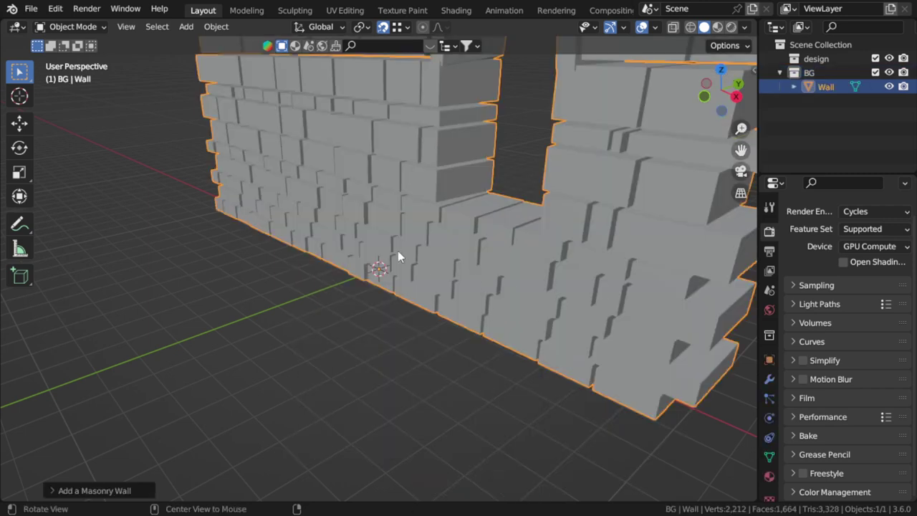
{"action": "middle_click_drag", "start_coordinate": [397, 256], "coordinate": [508, 234]}
{"action": "scroll", "coordinate": [508, 235], "scroll_direction": "down", "scroll_amount": 3}
{"action": "mouse_move", "coordinate": [516, 324]}
{"action": "middle_mouse_down"}
{"action": "mouse_move", "coordinate": [517, 224]}
{"action": "mouse_move", "coordinate": [503, 217]}
{"action": "middle_mouse_up"}
Set the wall's End to 30 in the redo panel and enter Edit Mode.
{"action": "left_click", "coordinate": [111, 490]}
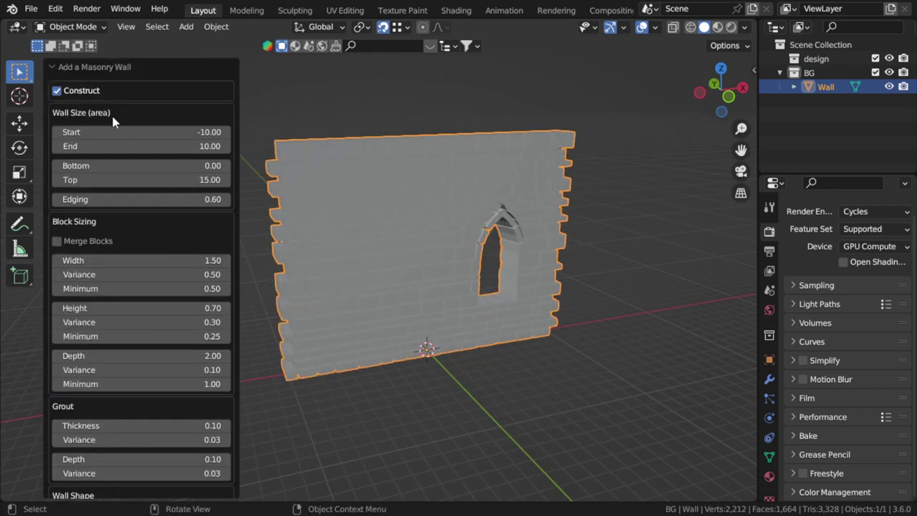
{"action": "left_click", "coordinate": [178, 146]}
{"action": "type", "text": "30"}
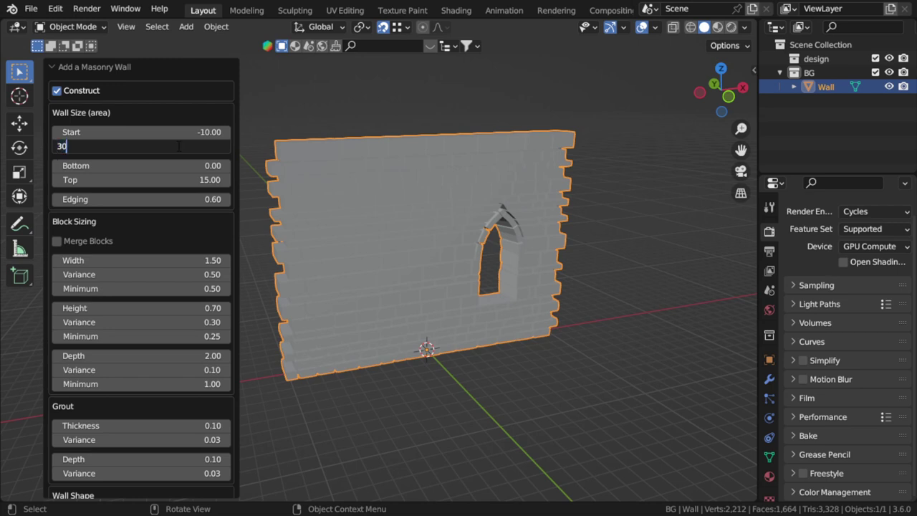
{"action": "key", "text": "Return"}
{"action": "scroll", "coordinate": [411, 227], "scroll_direction": "down", "scroll_amount": 3}
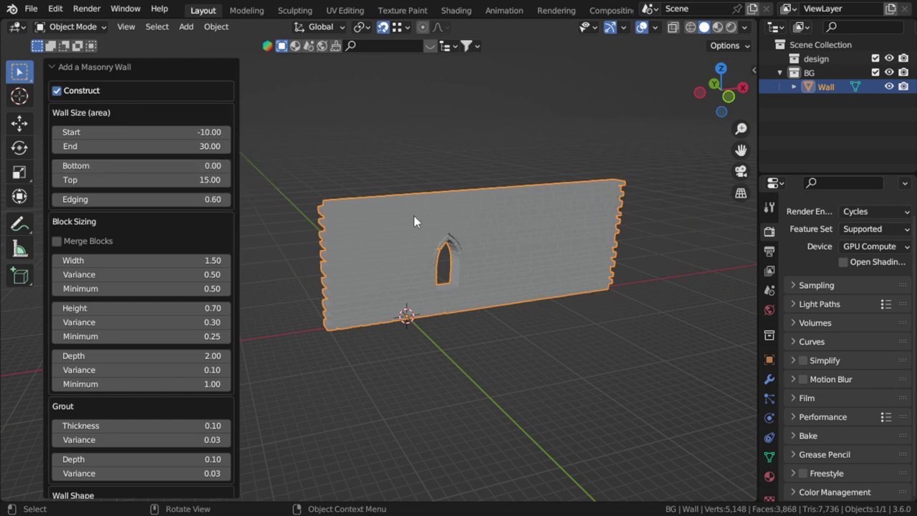
{"action": "scroll", "coordinate": [445, 253], "scroll_direction": "up", "scroll_amount": 3}
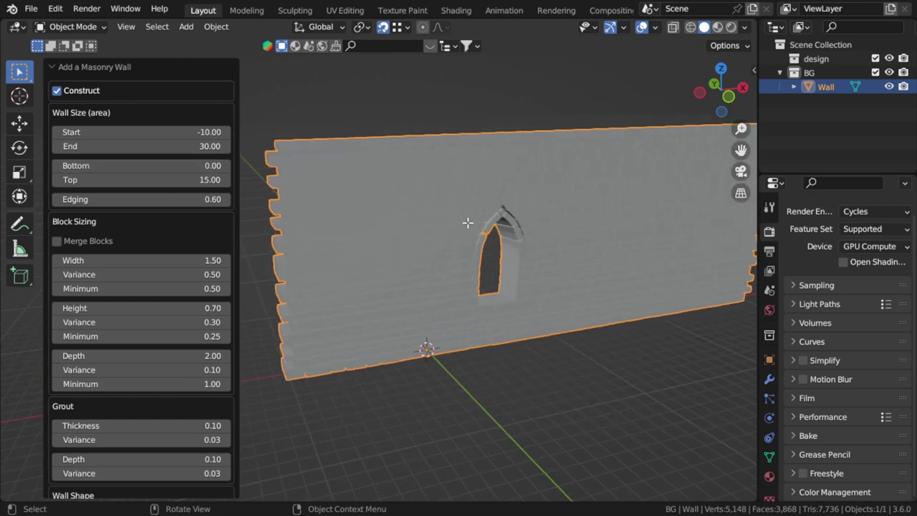
{"action": "key", "text": "Tab"}
{"action": "middle_click_drag", "start_coordinate": [466, 221], "coordinate": [473, 226]}
Switch to a front wireframe view and select all of the wall's faces.
{"action": "scroll", "coordinate": [638, 274], "scroll_direction": "up", "scroll_amount": 3}
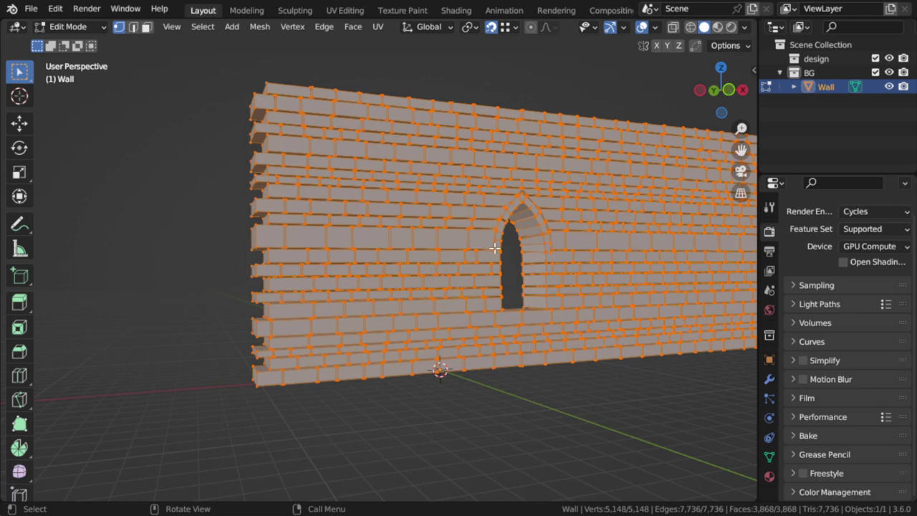
{"action": "key", "text": "b"}
{"action": "key", "text": "alt+a"}
{"action": "mouse_move", "coordinate": [387, 254]}
{"action": "middle_mouse_down", "text": "alt"}
{"action": "mouse_move", "coordinate": [377, 284]}
{"action": "mouse_move", "coordinate": [364, 260]}
{"action": "middle_mouse_up", "text": "alt"}
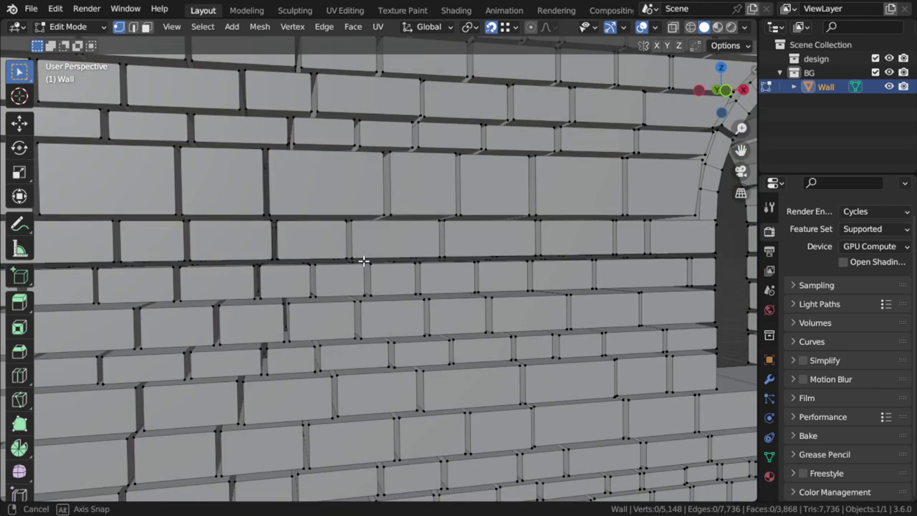
{"action": "key", "text": "z"}
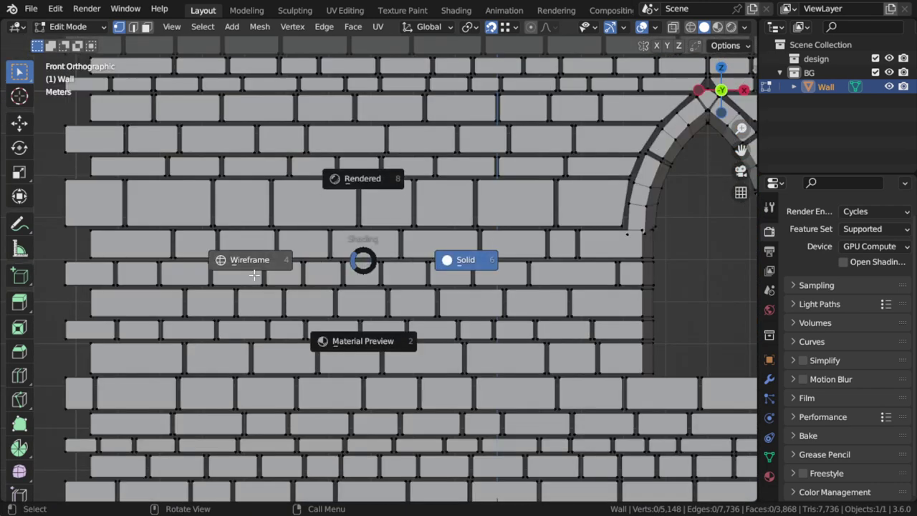
{"action": "left_click", "coordinate": [254, 274]}
{"action": "scroll", "coordinate": [254, 275], "scroll_direction": "up", "scroll_amount": 2}
{"action": "scroll", "coordinate": [408, 260], "scroll_direction": "up", "scroll_amount": 2}
{"action": "scroll", "coordinate": [422, 203], "scroll_direction": "up", "scroll_amount": 2}
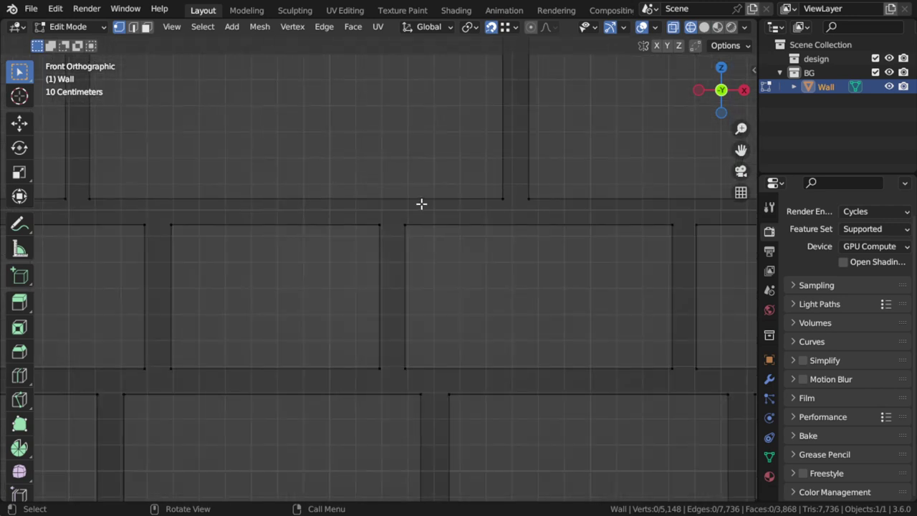
{"action": "key", "text": "a"}
{"action": "scroll", "coordinate": [516, 278], "scroll_direction": "up", "scroll_amount": 2}
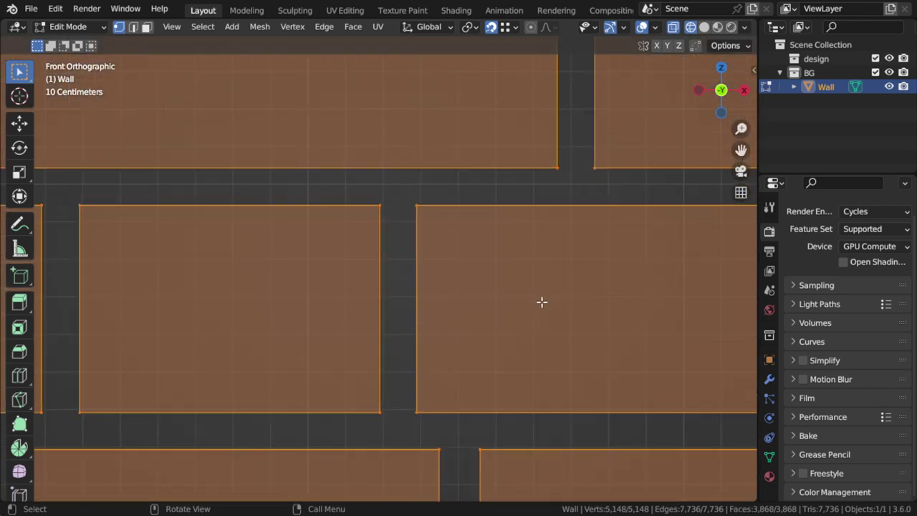
Fatten the bricks by about 0.0951 m and return to Object Mode.
{"action": "left_click", "coordinate": [472, 32]}
{"action": "left_click", "coordinate": [492, 80]}
{"action": "key", "text": "alt+s"}
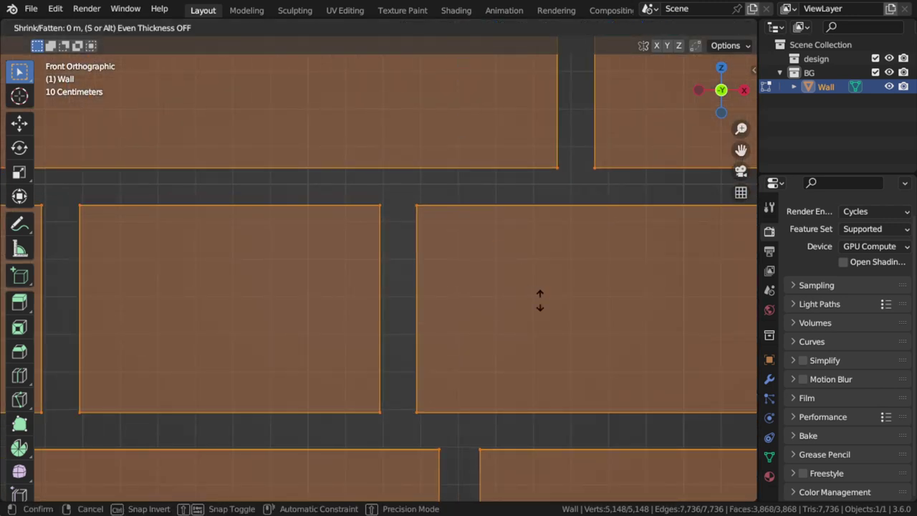
{"action": "left_click", "coordinate": [501, 122]}
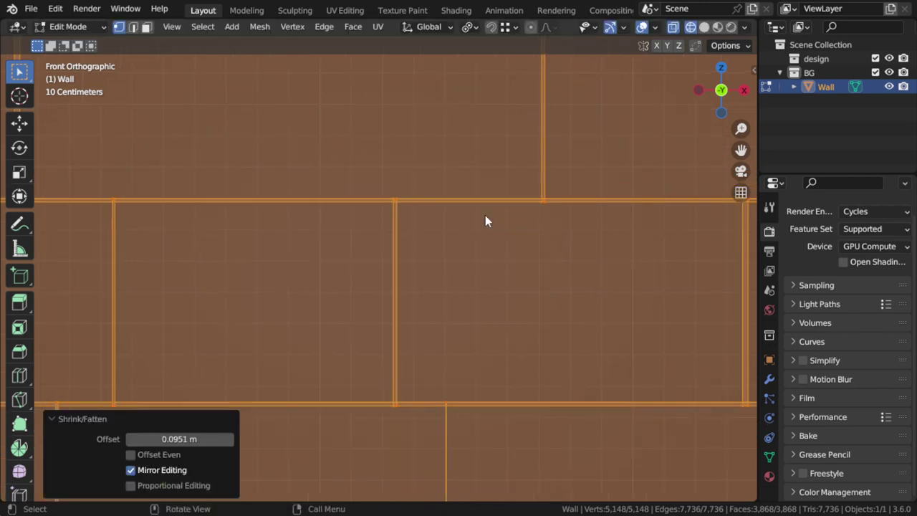
{"action": "key", "text": "Tab"}
{"action": "left_click", "coordinate": [768, 378]}
Add a Bevel modifier to the wall and apply its scale.
{"action": "left_click", "coordinate": [817, 229]}
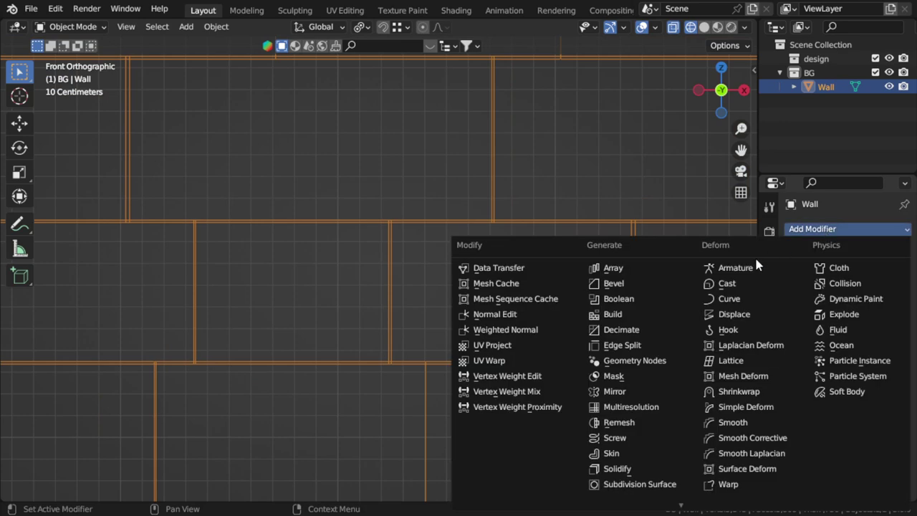
{"action": "left_click", "coordinate": [631, 285]}
{"action": "key", "text": "ctrl+a"}
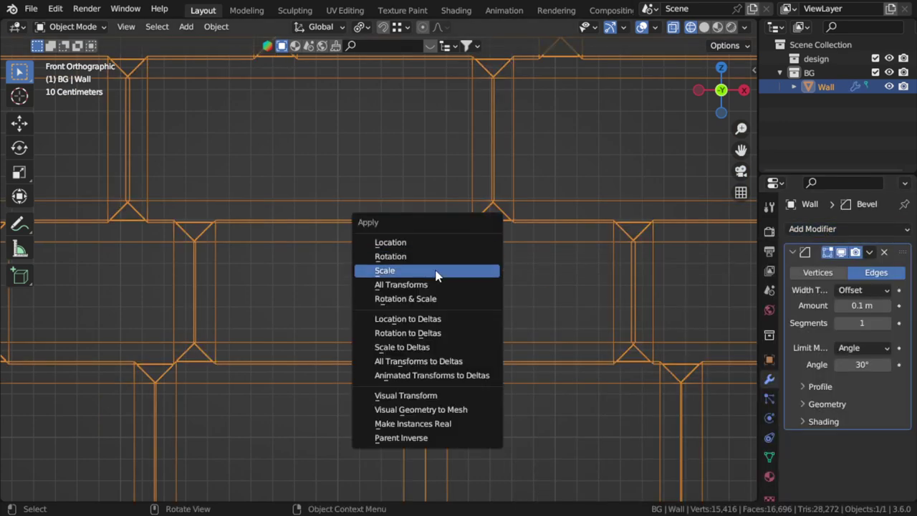
{"action": "left_click", "coordinate": [434, 273]}
{"action": "key", "text": "shift+z"}
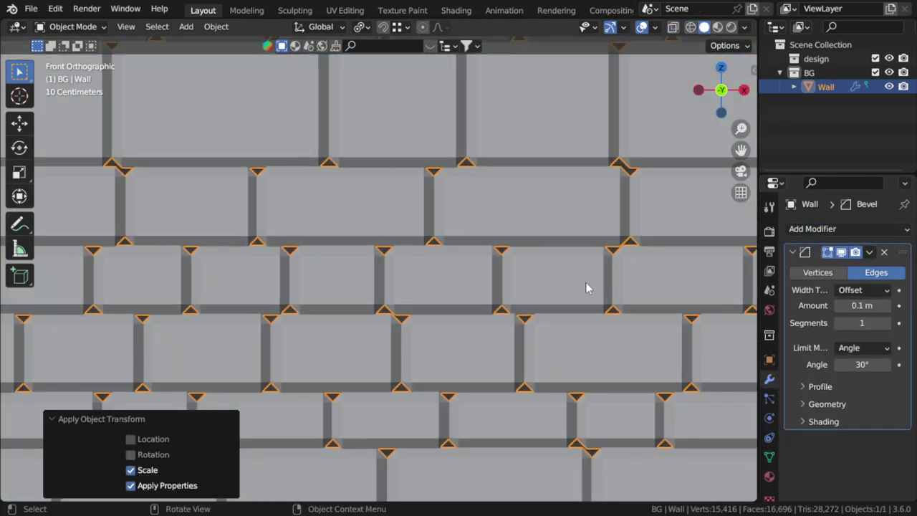
Set the bevel to 0.05 m with 2 segments, then add a Mesh Deform modifier.
{"action": "left_click", "coordinate": [873, 307]}
{"action": "type", "text": ".05"}
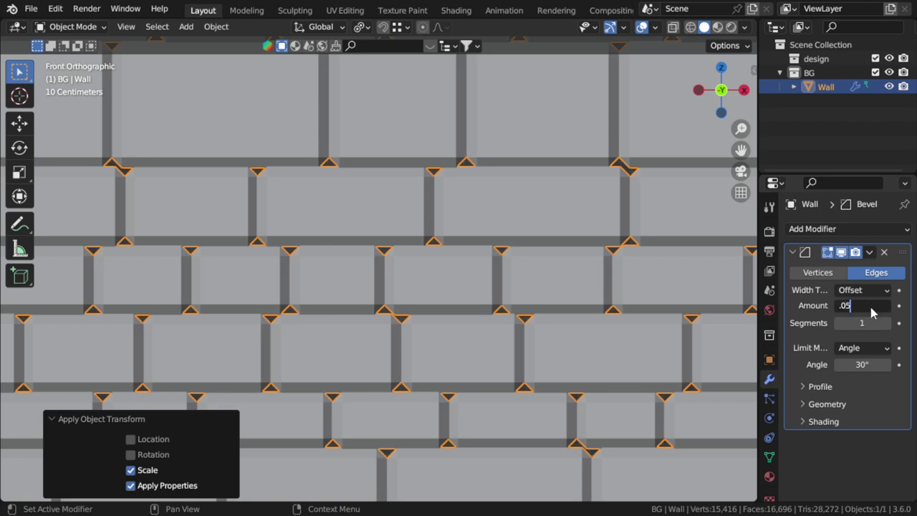
{"action": "key", "text": "Return"}
{"action": "scroll", "coordinate": [497, 265], "scroll_direction": "down", "scroll_amount": 2}
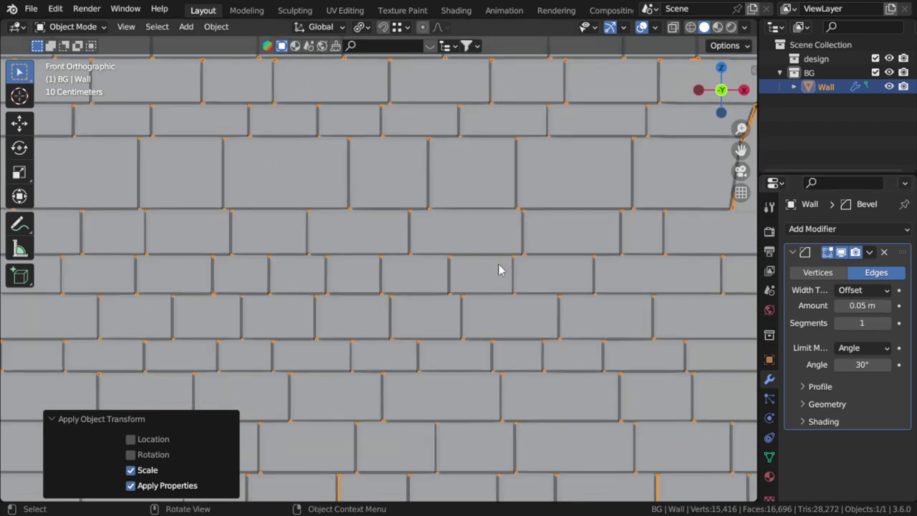
{"action": "scroll", "coordinate": [573, 276], "scroll_direction": "down", "scroll_amount": 2}
{"action": "left_click", "coordinate": [886, 324]}
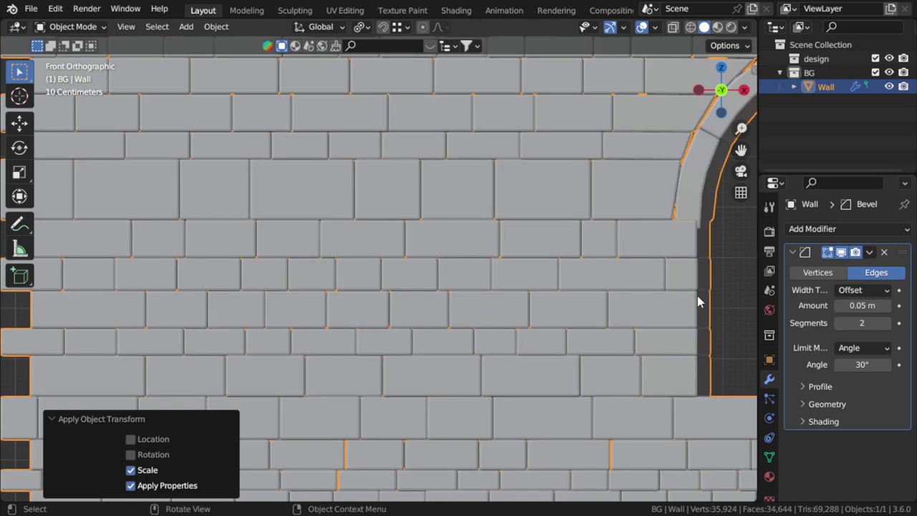
{"action": "scroll", "coordinate": [557, 253], "scroll_direction": "down", "scroll_amount": 5}
{"action": "scroll", "coordinate": [534, 249], "scroll_direction": "up", "scroll_amount": 2}
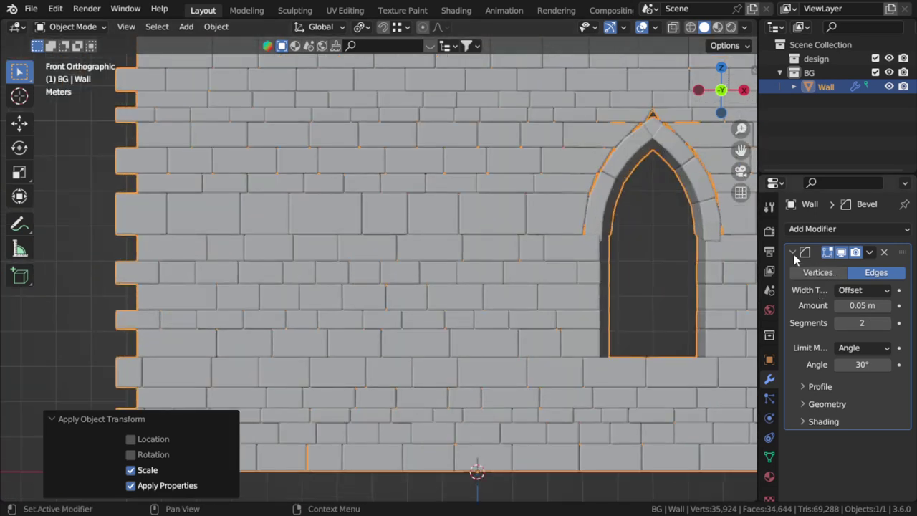
{"action": "left_click", "coordinate": [793, 252]}
{"action": "left_click", "coordinate": [831, 229]}
{"action": "left_click", "coordinate": [745, 375]}
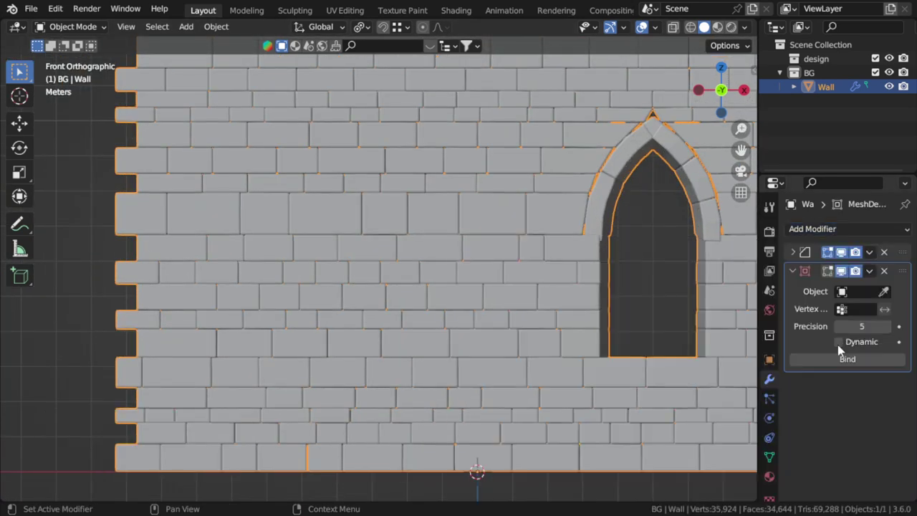
Replace the Mesh Deform with a Simple Deform set to Bend around the Z axis.
{"action": "key", "text": "ctrl+z"}
{"action": "left_click", "coordinate": [845, 231]}
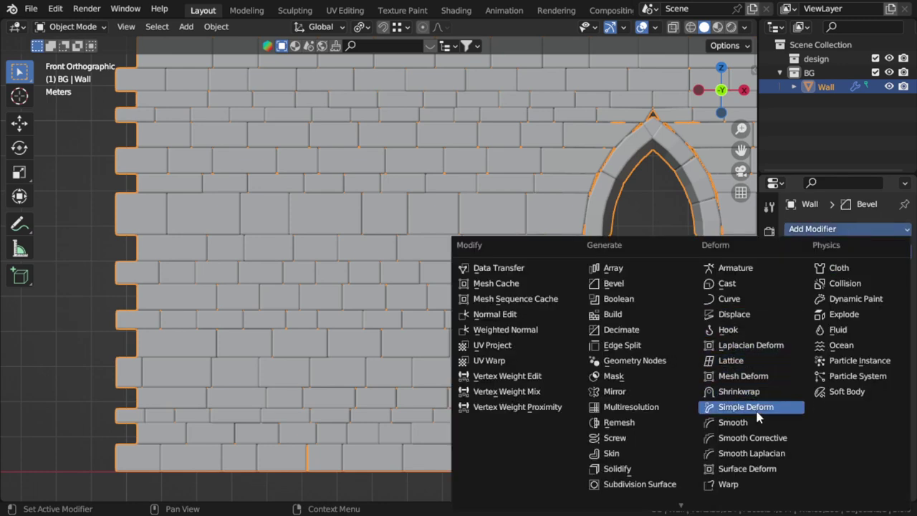
{"action": "left_click", "coordinate": [759, 406]}
{"action": "left_click", "coordinate": [832, 291]}
{"action": "left_click", "coordinate": [849, 308]}
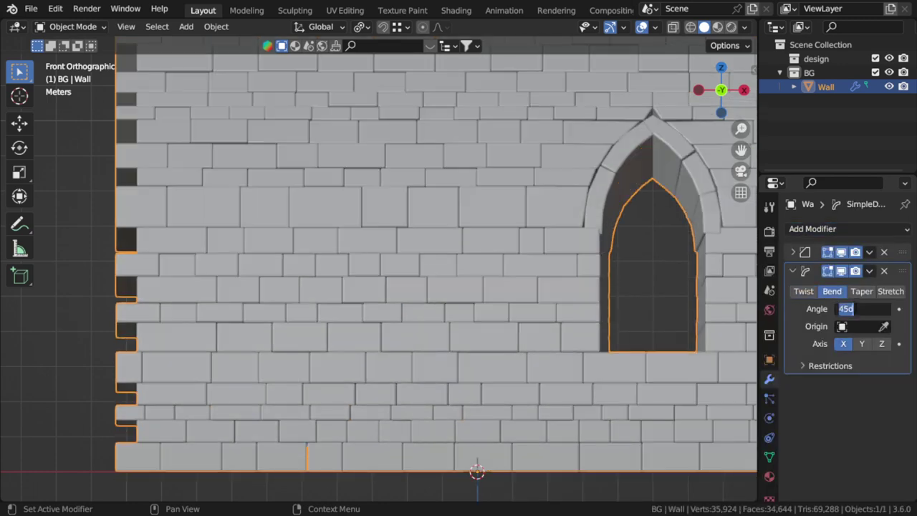
{"action": "key", "text": "Return"}
{"action": "left_click", "coordinate": [881, 344]}
Raise the bend angle to 366° so the wall closes into a round tower.
{"action": "middle_click_drag", "start_coordinate": [555, 264], "coordinate": [538, 346]}
{"action": "type", "text": "360"}
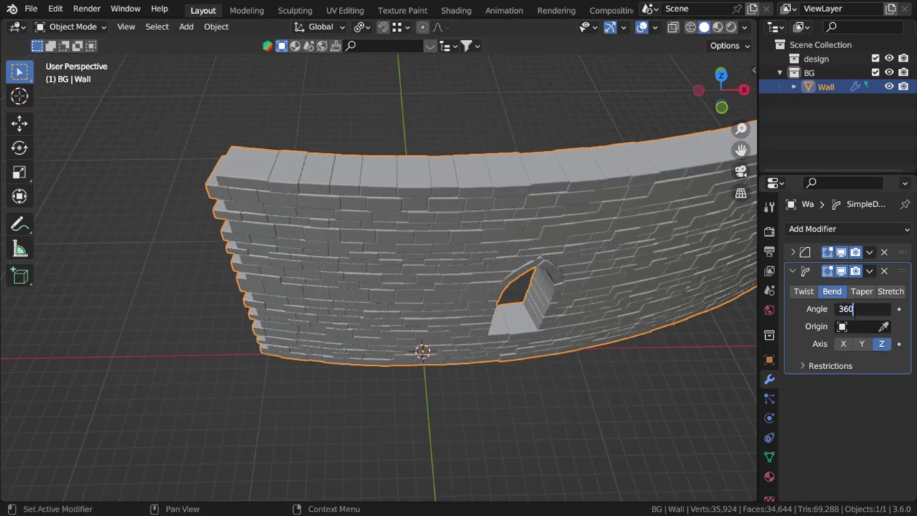
{"action": "key", "text": "Return"}
{"action": "mouse_move", "coordinate": [366, 259]}
{"action": "middle_mouse_down"}
{"action": "mouse_move", "coordinate": [542, 239]}
{"action": "mouse_move", "coordinate": [425, 215]}
{"action": "mouse_move", "coordinate": [511, 307]}
{"action": "middle_mouse_up"}
{"action": "scroll", "coordinate": [512, 307], "scroll_direction": "up", "scroll_amount": 3}
{"action": "mouse_move", "coordinate": [428, 252]}
{"action": "middle_mouse_down"}
{"action": "mouse_move", "coordinate": [483, 329]}
{"action": "mouse_move", "coordinate": [489, 272]}
{"action": "mouse_move", "coordinate": [547, 297]}
{"action": "middle_mouse_up"}
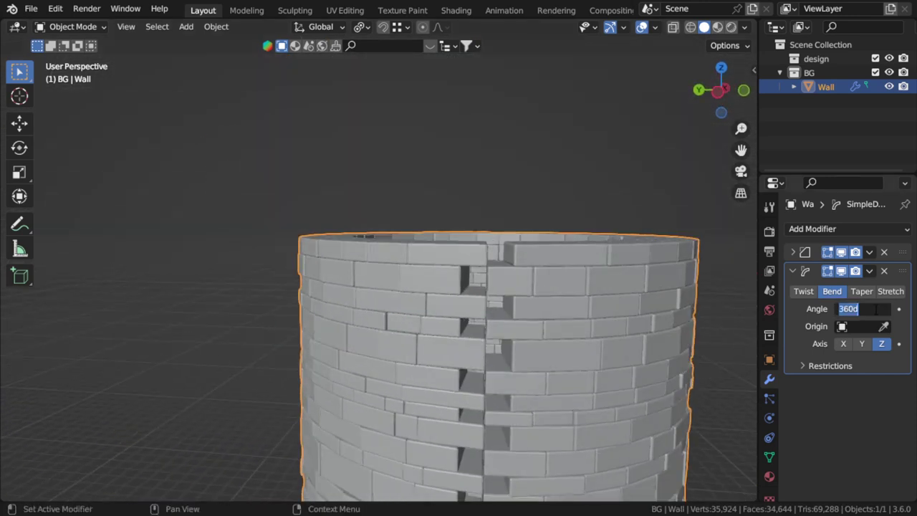
{"action": "key", "text": "Return"}
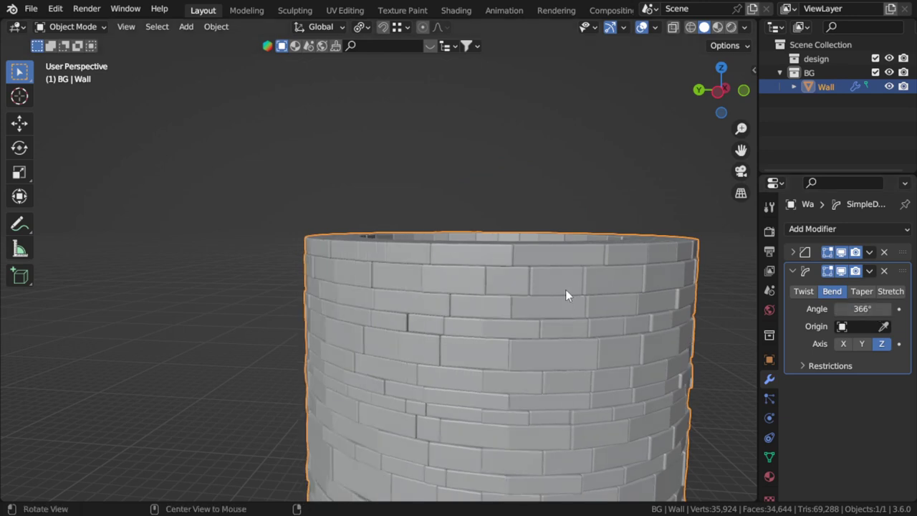
{"action": "middle_click_drag", "start_coordinate": [565, 289], "coordinate": [493, 278]}
{"action": "scroll", "coordinate": [628, 272], "scroll_direction": "down", "scroll_amount": 4}
{"action": "mouse_move", "coordinate": [627, 272]}
{"action": "middle_mouse_down"}
{"action": "mouse_move", "coordinate": [487, 374]}
{"action": "mouse_move", "coordinate": [290, 254]}
{"action": "mouse_move", "coordinate": [340, 283]}
{"action": "mouse_move", "coordinate": [432, 293]}
{"action": "mouse_move", "coordinate": [398, 301]}
{"action": "mouse_move", "coordinate": [456, 301]}
{"action": "middle_mouse_up"}
Add an Array modifier with Relative Offset Z 1 and Count 3 to stack three levels.
{"action": "left_click", "coordinate": [793, 270]}
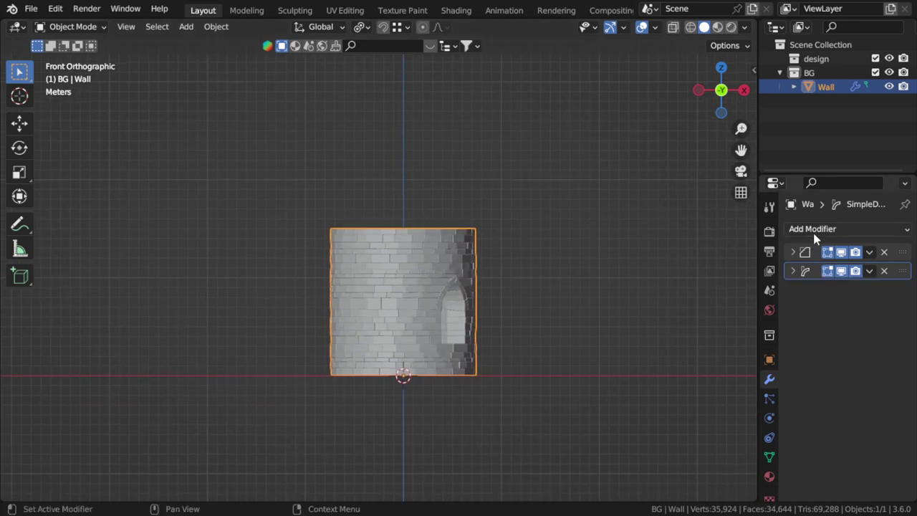
{"action": "left_click", "coordinate": [833, 231]}
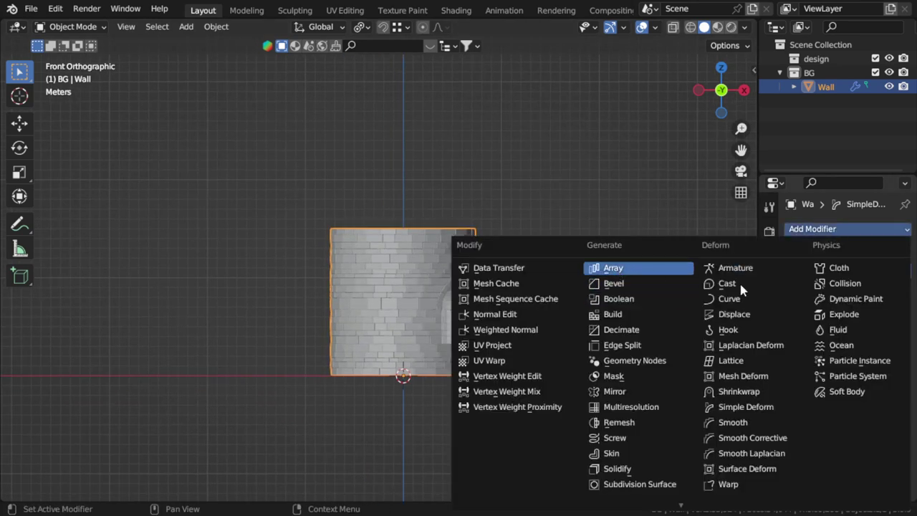
{"action": "left_click", "coordinate": [616, 268]}
{"action": "left_click", "coordinate": [862, 398]}
{"action": "type", "text": "1"}
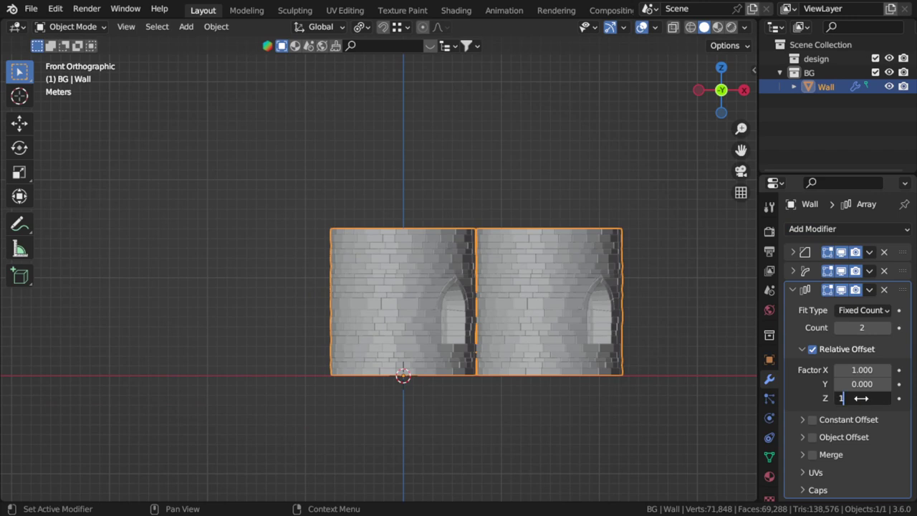
{"action": "key", "text": "Return"}
{"action": "key", "text": "Return"}
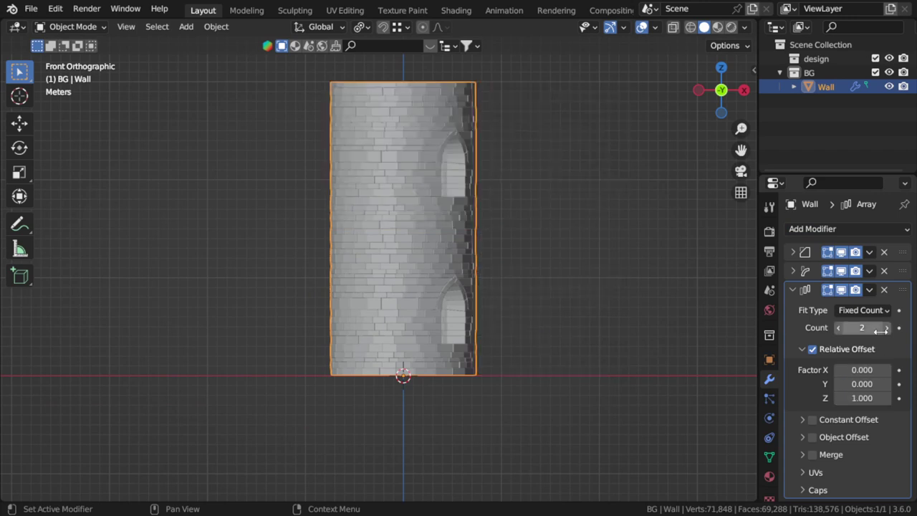
{"action": "left_click", "coordinate": [887, 328]}
{"action": "mouse_move", "coordinate": [566, 297]}
{"action": "middle_mouse_down"}
{"action": "mouse_move", "coordinate": [515, 333]}
{"action": "mouse_move", "coordinate": [428, 332]}
{"action": "mouse_move", "coordinate": [438, 384]}
{"action": "middle_mouse_up"}
{"action": "key", "text": "KP_1"}
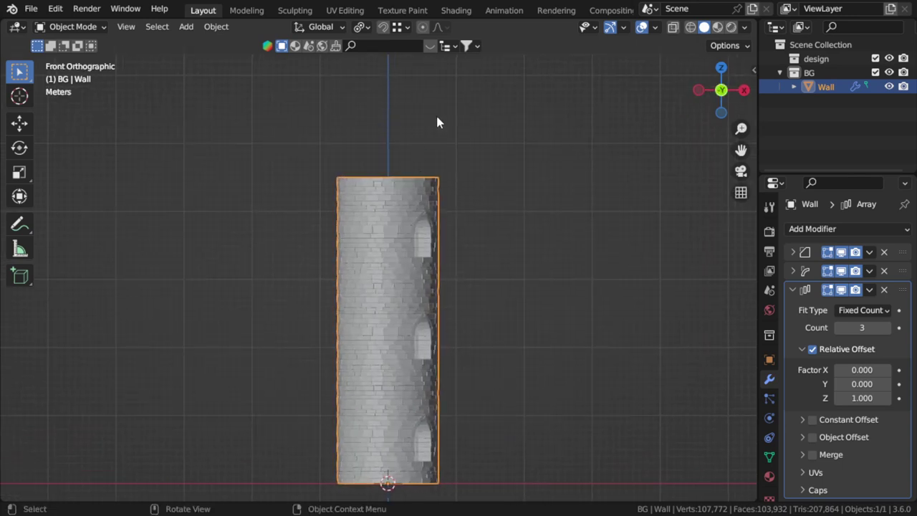
{"action": "middle_click_drag", "start_coordinate": [444, 102], "coordinate": [442, 159], "text": "shift"}
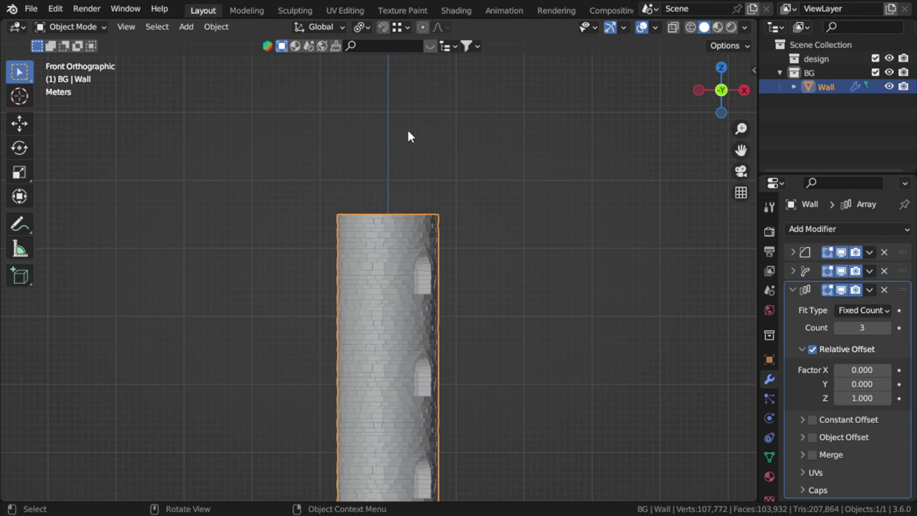
{"action": "middle_click_drag", "start_coordinate": [451, 239], "coordinate": [450, 205], "text": "shift"}
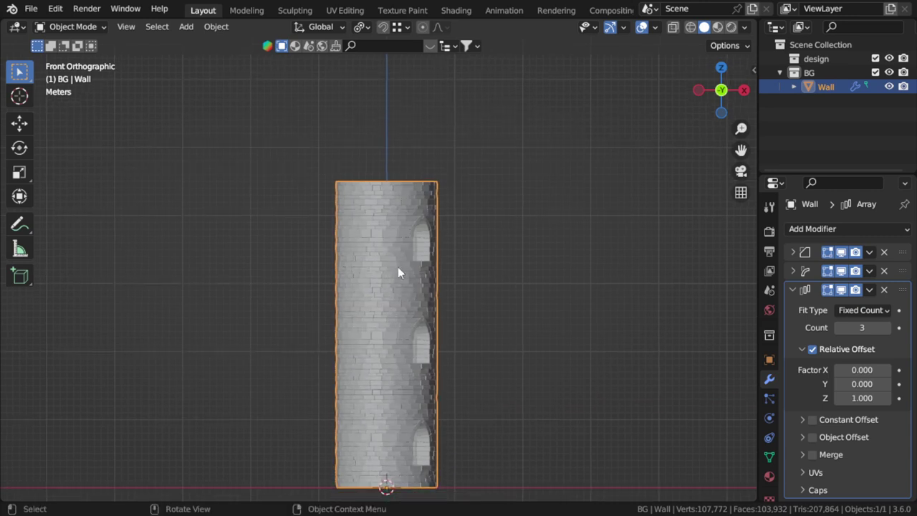
{"action": "key", "text": "shift+a"}
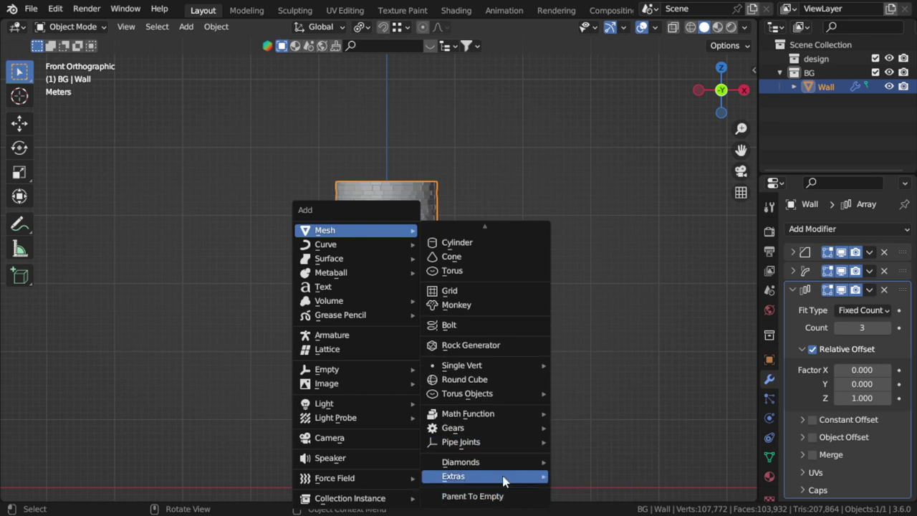
Add a second Wall Factory wall with Crenels enabled and Crenels Width 0.11.
{"action": "mouse_move", "coordinate": [484, 476]}
{"action": "left_click", "coordinate": [584, 399]}
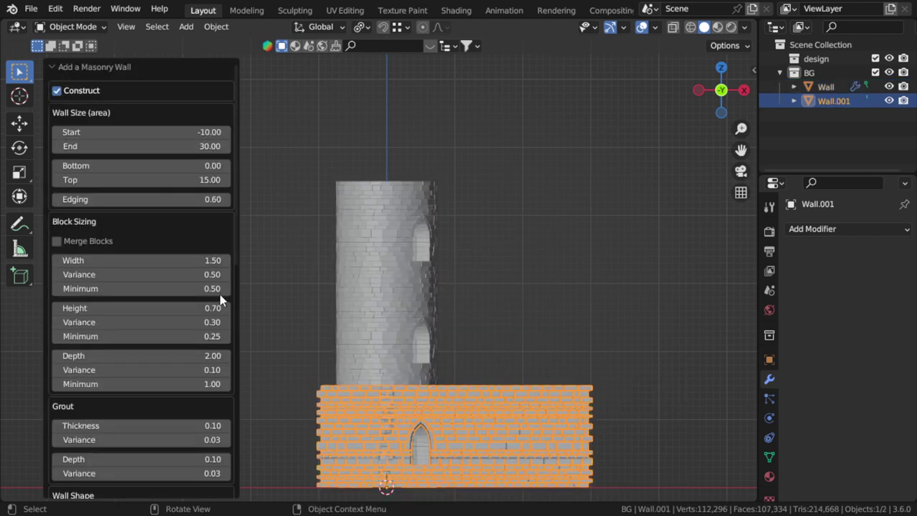
{"action": "scroll", "coordinate": [175, 419], "scroll_direction": "down", "scroll_amount": 3}
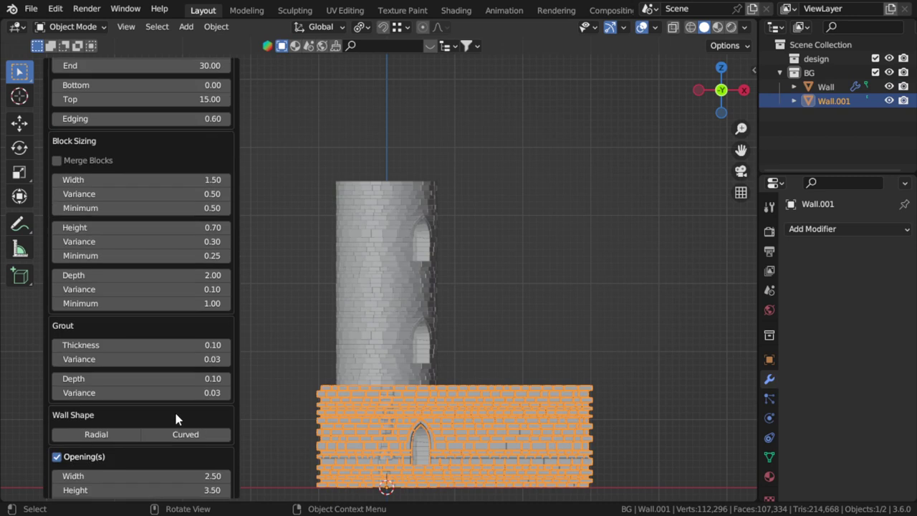
{"action": "scroll", "coordinate": [177, 419], "scroll_direction": "down", "scroll_amount": 4}
{"action": "scroll", "coordinate": [91, 414], "scroll_direction": "down", "scroll_amount": 2}
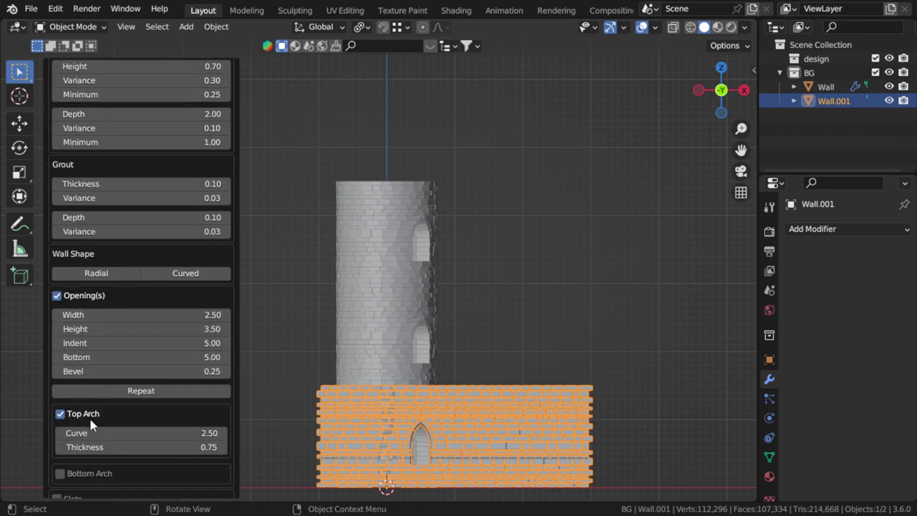
{"action": "scroll", "coordinate": [85, 418], "scroll_direction": "down", "scroll_amount": 4}
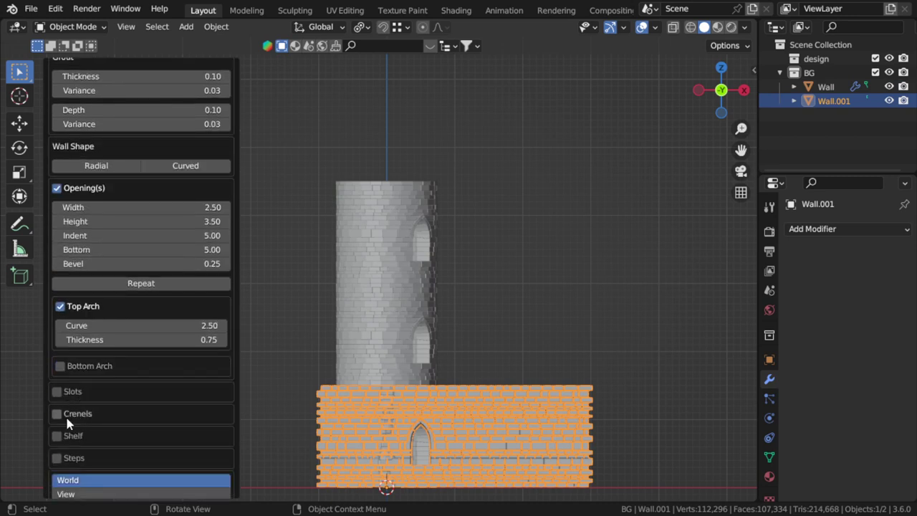
{"action": "left_click", "coordinate": [93, 414]}
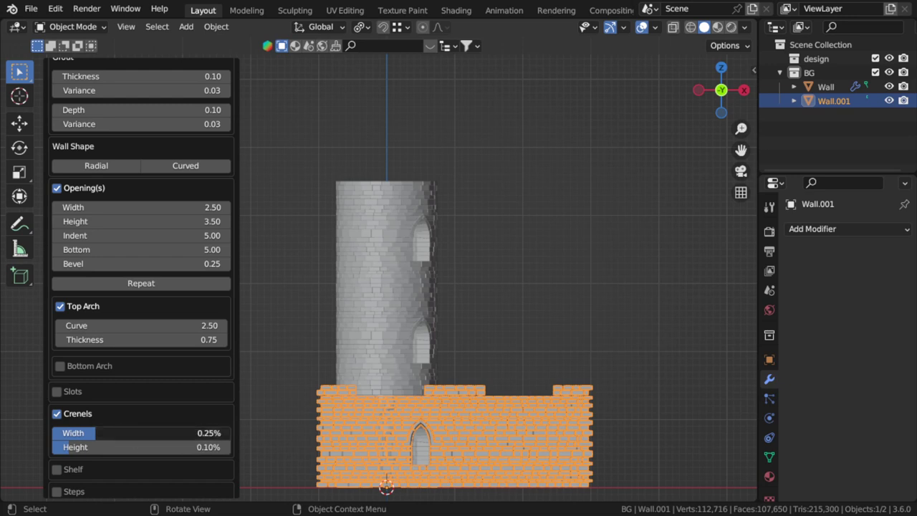
{"action": "type", "text": "11"}
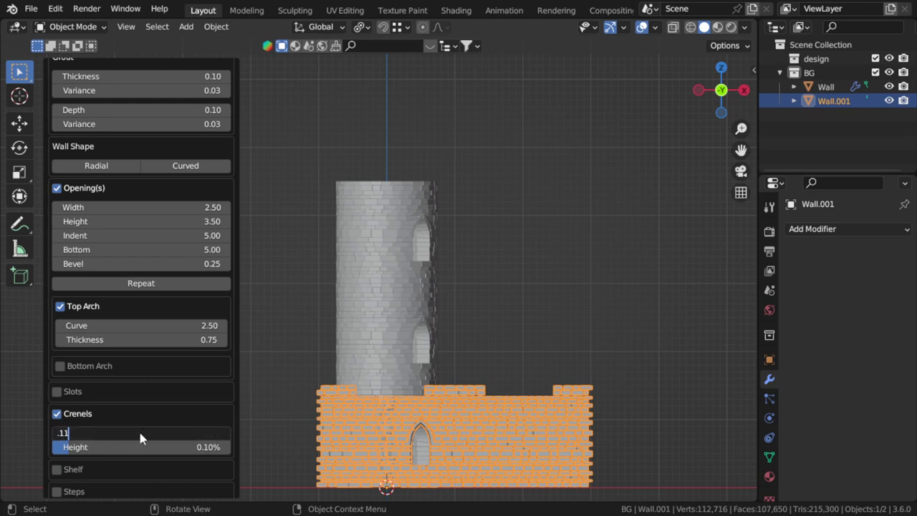
{"action": "key", "text": "Return"}
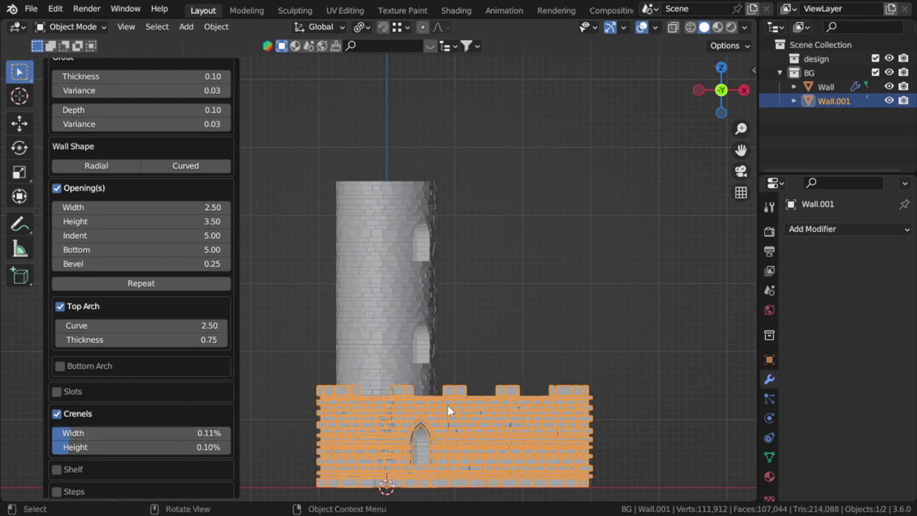
{"action": "middle_click_drag", "start_coordinate": [448, 405], "coordinate": [461, 276], "text": "shift"}
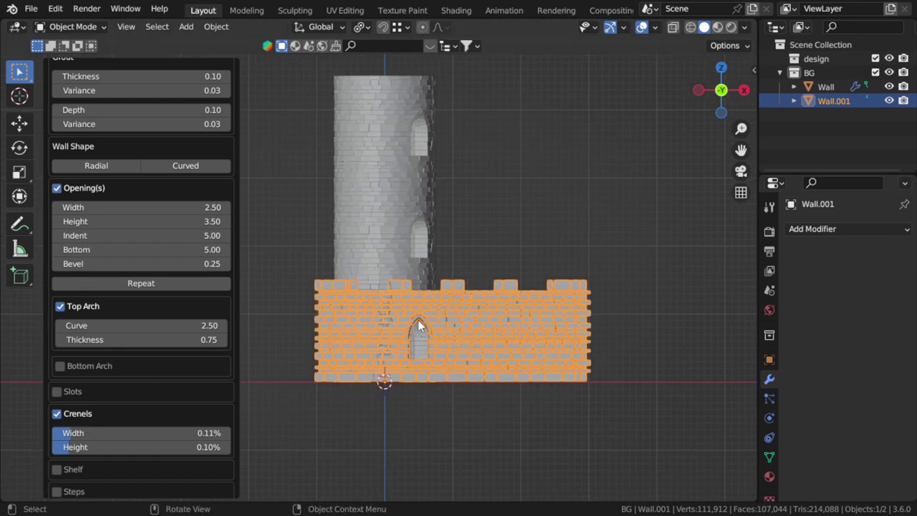
{"action": "scroll", "coordinate": [426, 330], "scroll_direction": "up", "scroll_amount": 5}
Fatten Wall.001's brick faces in Edit Mode.
{"action": "scroll", "coordinate": [538, 278], "scroll_direction": "up", "scroll_amount": 3}
{"action": "key", "text": "Tab"}
{"action": "scroll", "coordinate": [548, 341], "scroll_direction": "up", "scroll_amount": 3}
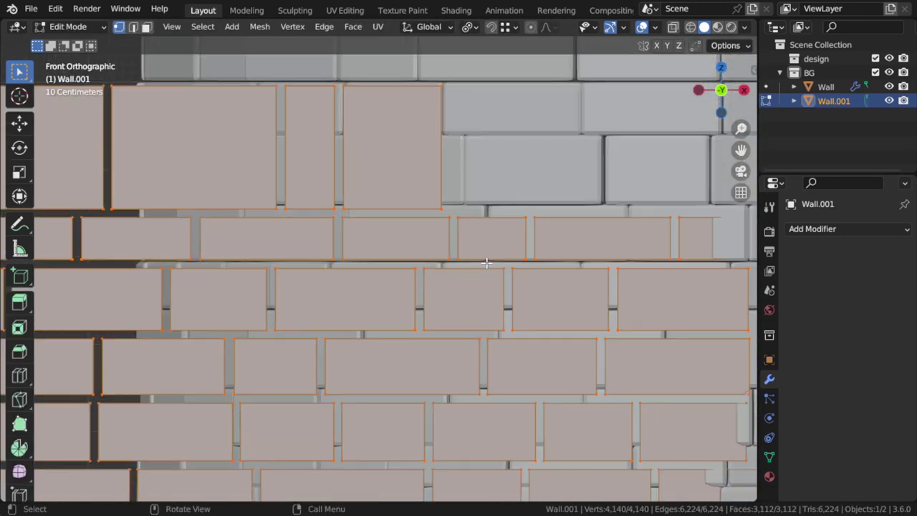
{"action": "key", "text": "alt+s"}
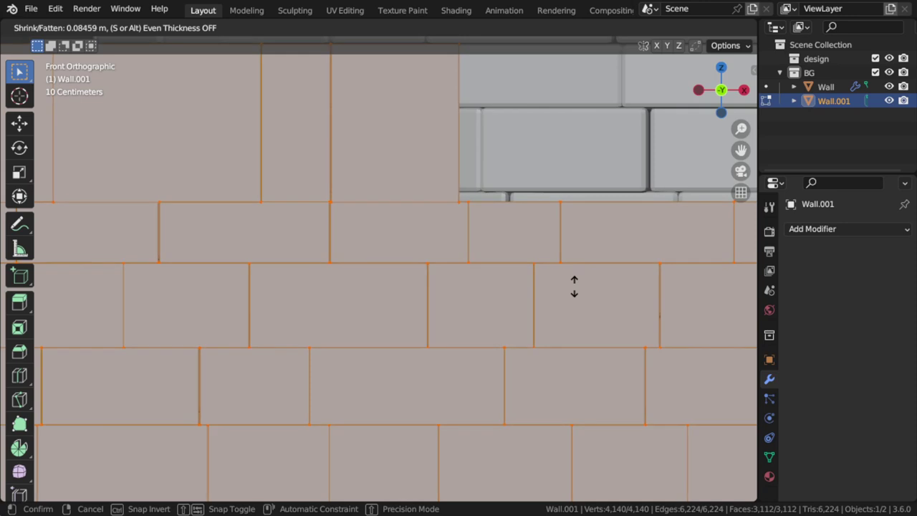
{"action": "left_click", "coordinate": [574, 283]}
Add a Bevel modifier to Wall.001 with an Amount of 0.05 m.
{"action": "left_click", "coordinate": [859, 229]}
{"action": "left_click", "coordinate": [643, 284]}
{"action": "key", "text": "Tab"}
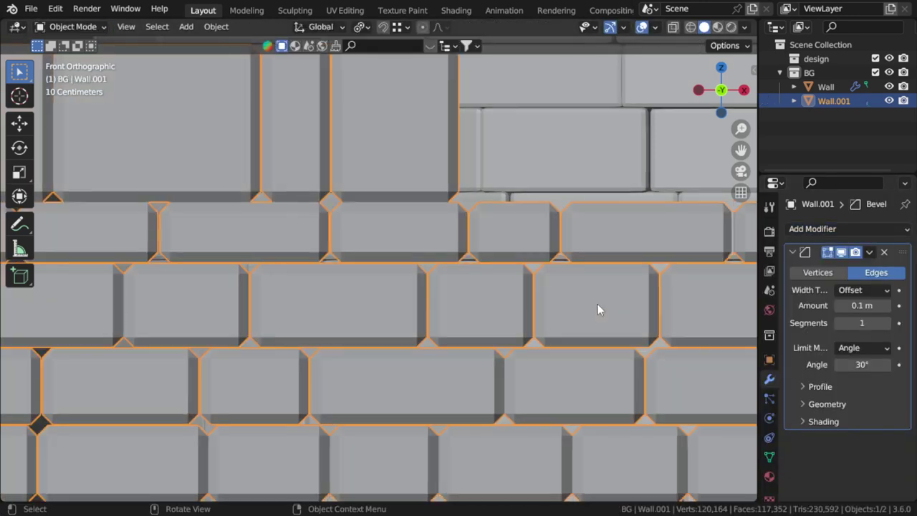
{"action": "left_click", "coordinate": [863, 306]}
{"action": "type", "text": ".05"}
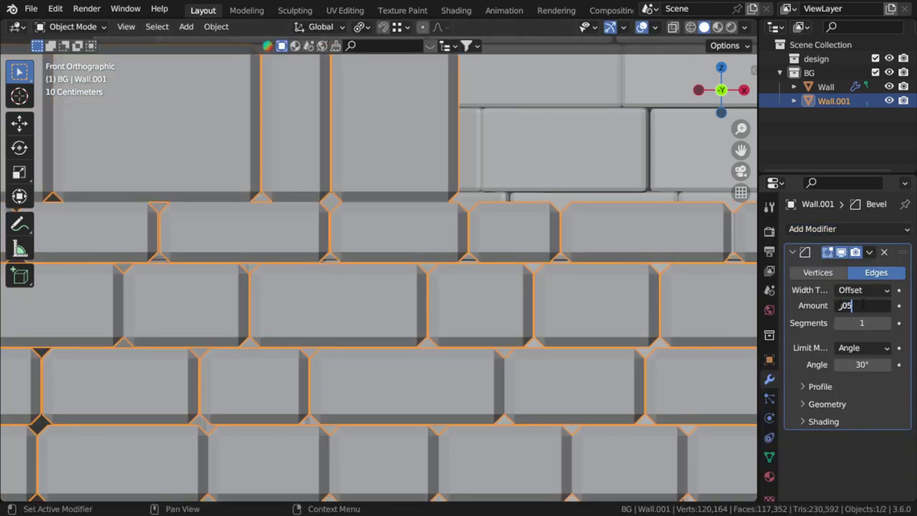
{"action": "key", "text": "Return"}
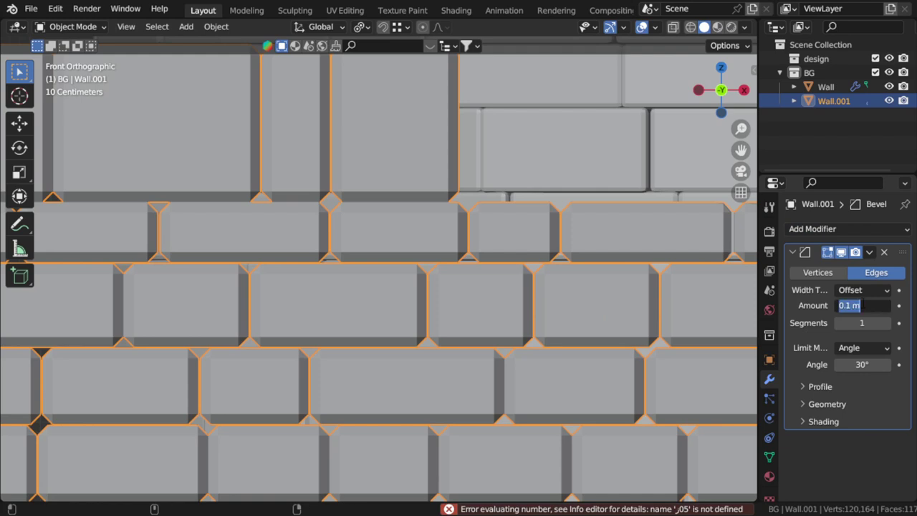
{"action": "type", "text": ".05"}
{"action": "key", "text": "Return"}
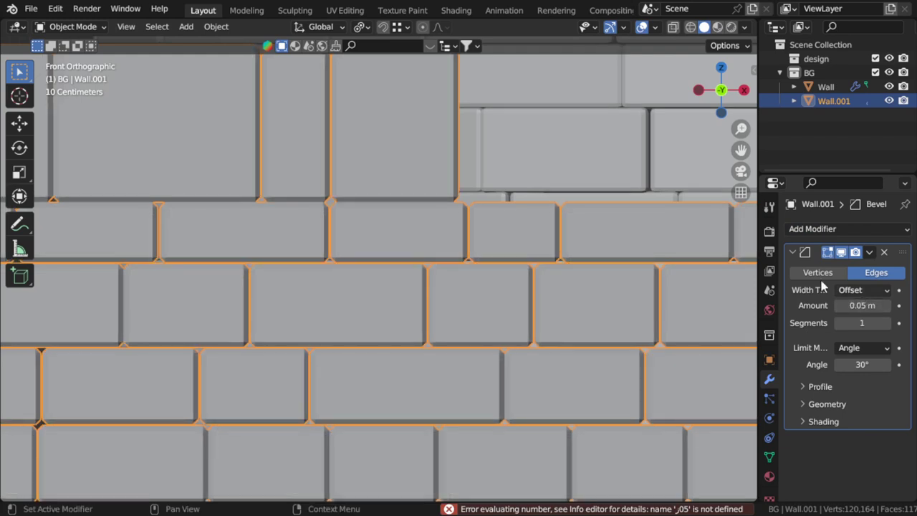
{"action": "left_click", "coordinate": [793, 252]}
{"action": "left_click", "coordinate": [811, 228]}
Give Wall.001 a Simple Deform Bend of 366° around Z and view it from the front.
{"action": "left_click", "coordinate": [789, 406]}
{"action": "type", "text": "3"}
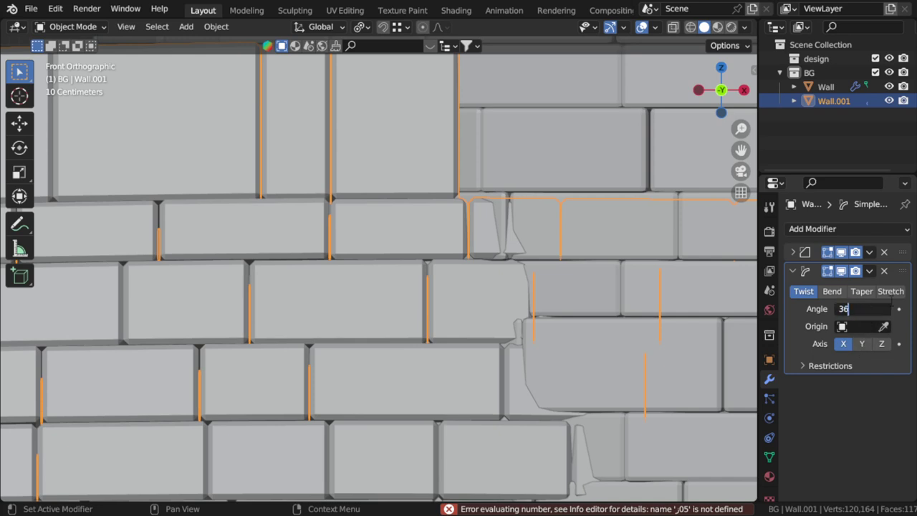
{"action": "type", "text": "6"}
{"action": "key", "text": "Return"}
{"action": "left_click", "coordinate": [882, 345]}
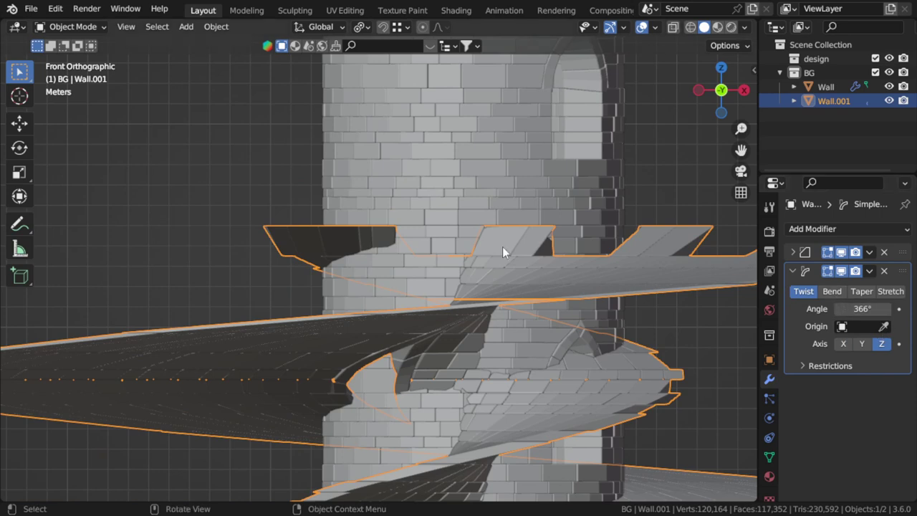
{"action": "mouse_move", "coordinate": [502, 247]}
{"action": "middle_mouse_down"}
{"action": "mouse_move", "coordinate": [524, 293]}
{"action": "mouse_move", "coordinate": [487, 274]}
{"action": "middle_mouse_up"}
{"action": "left_click", "coordinate": [831, 291]}
{"action": "key", "text": "KP_1"}
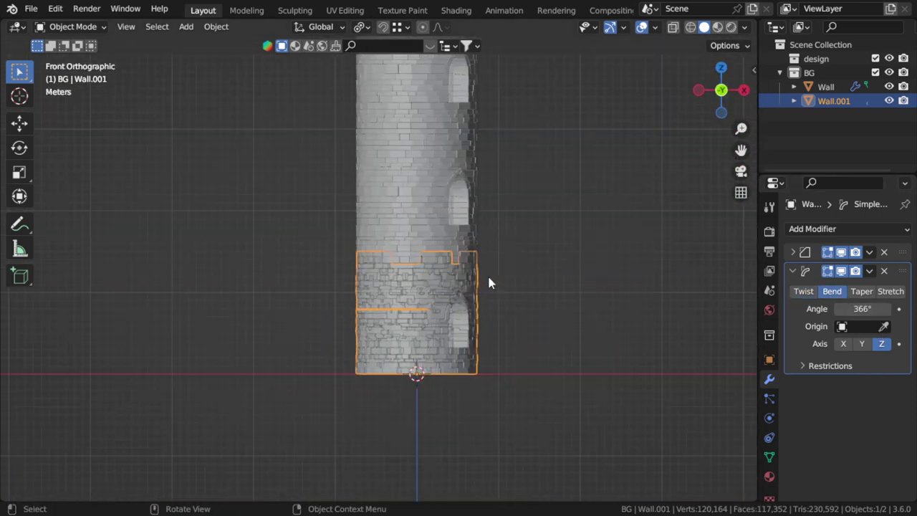
{"action": "scroll", "coordinate": [527, 326], "scroll_direction": "down", "scroll_amount": 2}
Move the crenellated ring straight up along Z above the tower body.
{"action": "scroll", "coordinate": [524, 335], "scroll_direction": "down", "scroll_amount": 3}
{"action": "key", "text": "g"}
{"action": "key", "text": "z"}
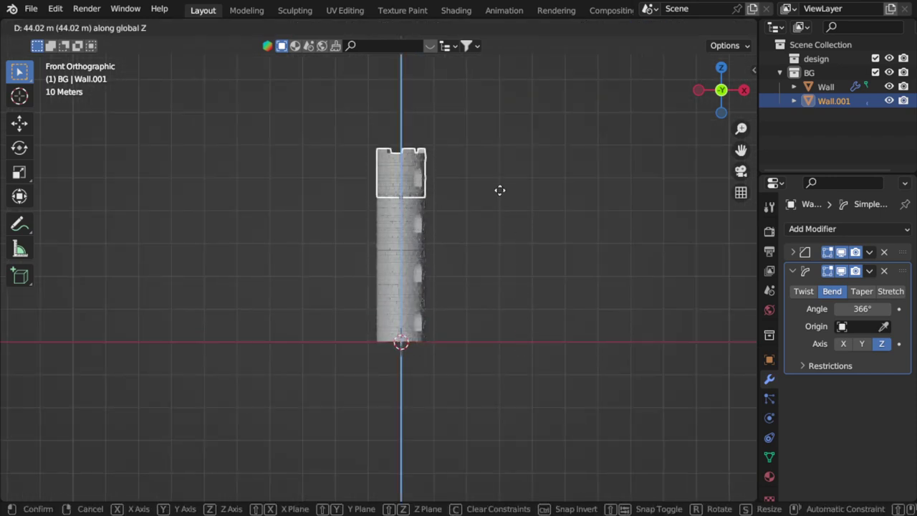
{"action": "left_click", "coordinate": [499, 186]}
{"action": "scroll", "coordinate": [393, 282], "scroll_direction": "up", "scroll_amount": 4}
{"action": "scroll", "coordinate": [415, 279], "scroll_direction": "up", "scroll_amount": 5}
{"action": "scroll", "coordinate": [468, 314], "scroll_direction": "up", "scroll_amount": 2}
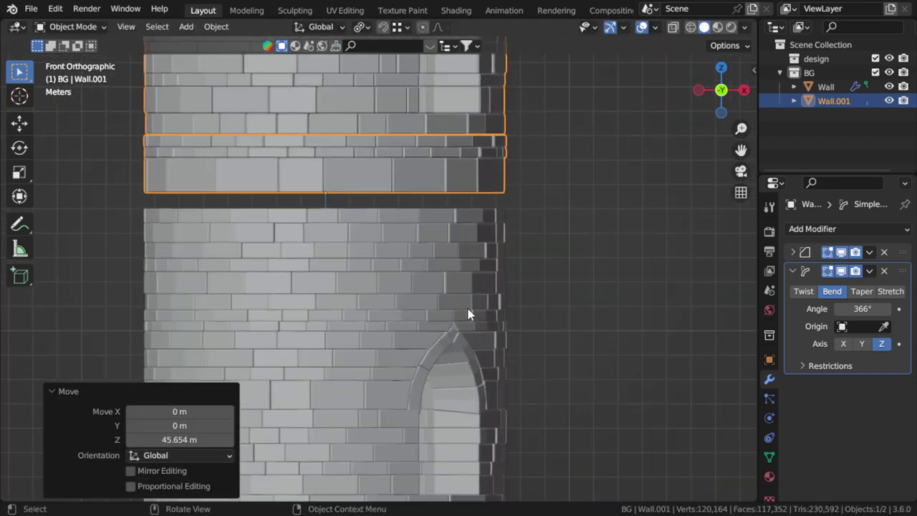
Seat the ring on top of the tower walls along Z, then select both pieces.
{"action": "key", "text": "g"}
{"action": "key", "text": "z"}
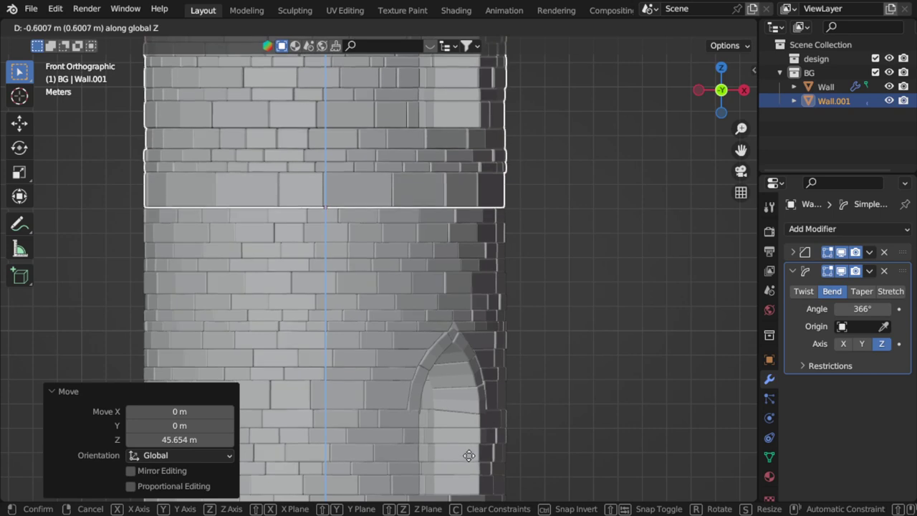
{"action": "left_click", "coordinate": [469, 456]}
{"action": "scroll", "coordinate": [411, 249], "scroll_direction": "down", "scroll_amount": 5}
{"action": "left_click", "coordinate": [437, 247]}
{"action": "scroll", "coordinate": [439, 252], "scroll_direction": "down", "scroll_amount": 4}
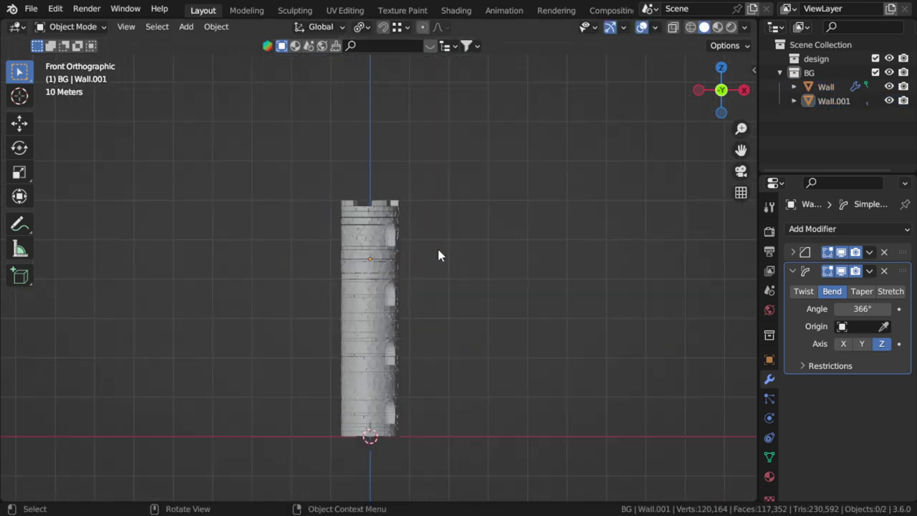
{"action": "mouse_move", "coordinate": [438, 256]}
{"action": "middle_mouse_down"}
{"action": "mouse_move", "coordinate": [307, 318]}
{"action": "mouse_move", "coordinate": [339, 260]}
{"action": "mouse_move", "coordinate": [404, 292]}
{"action": "mouse_move", "coordinate": [385, 264]}
{"action": "middle_mouse_up"}
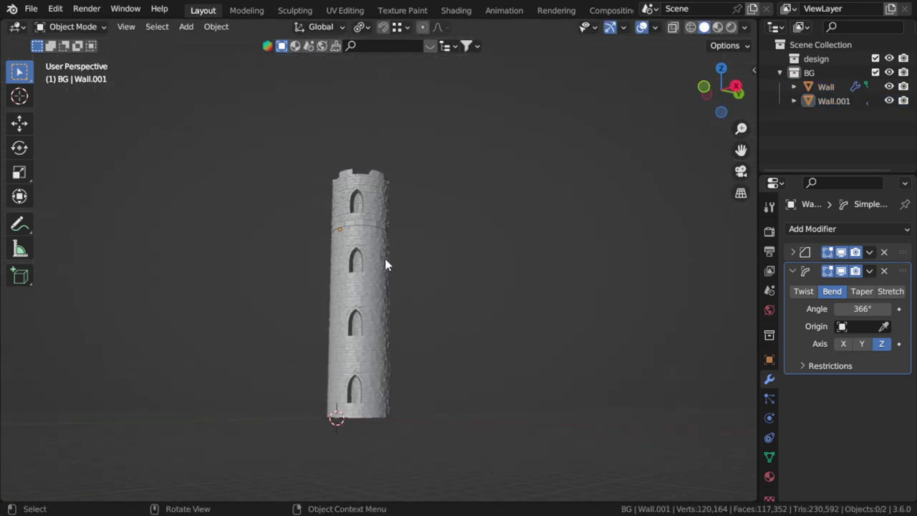
{"action": "key", "text": "a"}
{"action": "key", "text": "KP_1"}
Duplicate both tower pieces and place the copy to the right of the original along X.
{"action": "middle_click_drag", "start_coordinate": [394, 215], "coordinate": [374, 221], "text": "shift"}
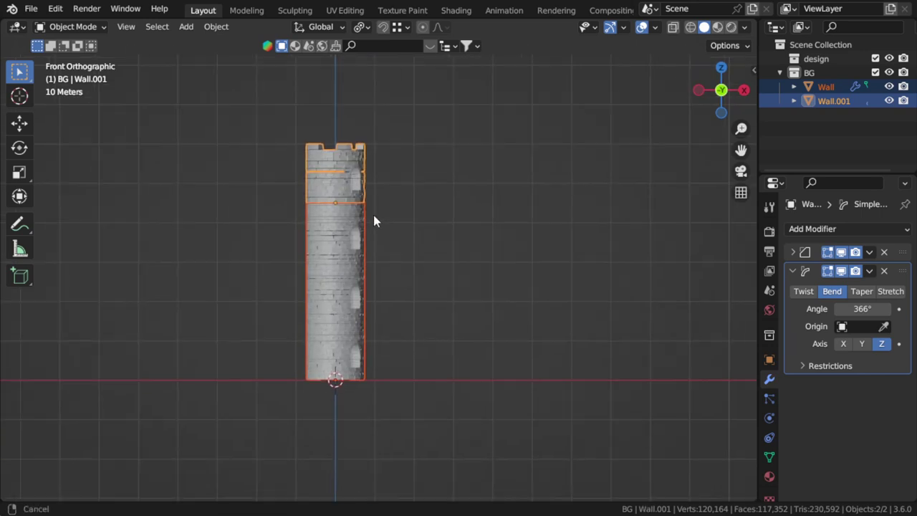
{"action": "scroll", "coordinate": [371, 215], "scroll_direction": "up", "scroll_amount": 2}
{"action": "key", "text": "shift+d"}
{"action": "key", "text": "x"}
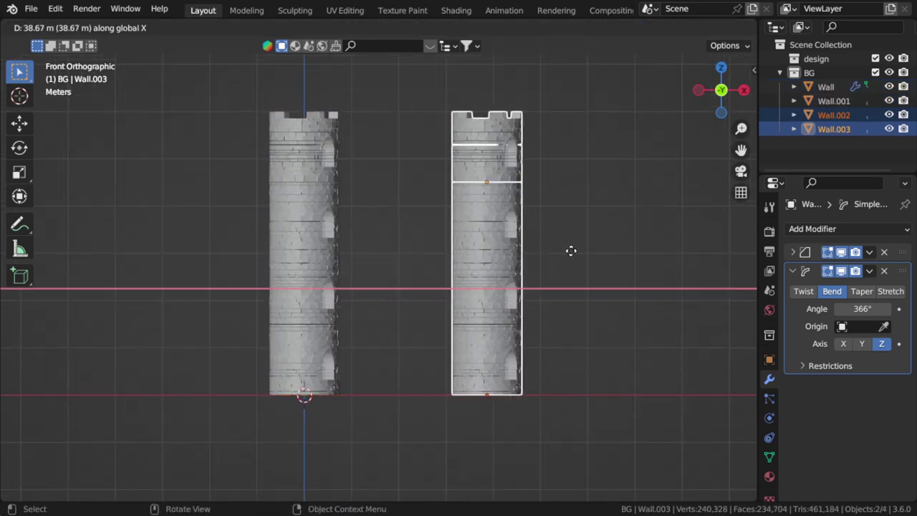
{"action": "left_click", "coordinate": [571, 251]}
Select only the copied body Wall.002 and collapse its modifier settings.
{"action": "left_click", "coordinate": [486, 256]}
{"action": "mouse_move", "coordinate": [486, 256]}
{"action": "middle_mouse_down"}
{"action": "mouse_move", "coordinate": [446, 262]}
{"action": "mouse_move", "coordinate": [428, 251]}
{"action": "middle_mouse_up"}
{"action": "left_click", "coordinate": [791, 290]}
{"action": "key", "text": "ctrl+a"}
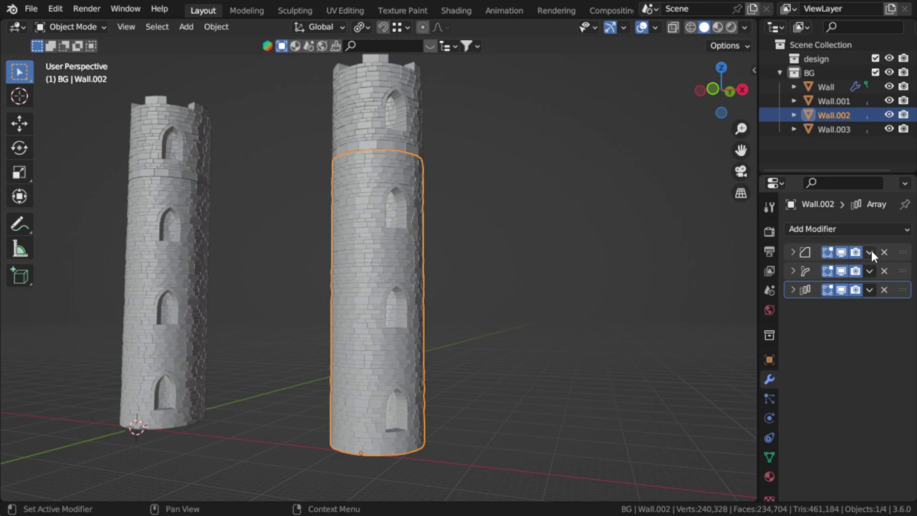
Convert Wall.002 and Wall.003 with Visual Geometry to Mesh and join them into one object.
{"action": "key", "text": "ctrl+a"}
{"action": "left_click", "coordinate": [599, 411]}
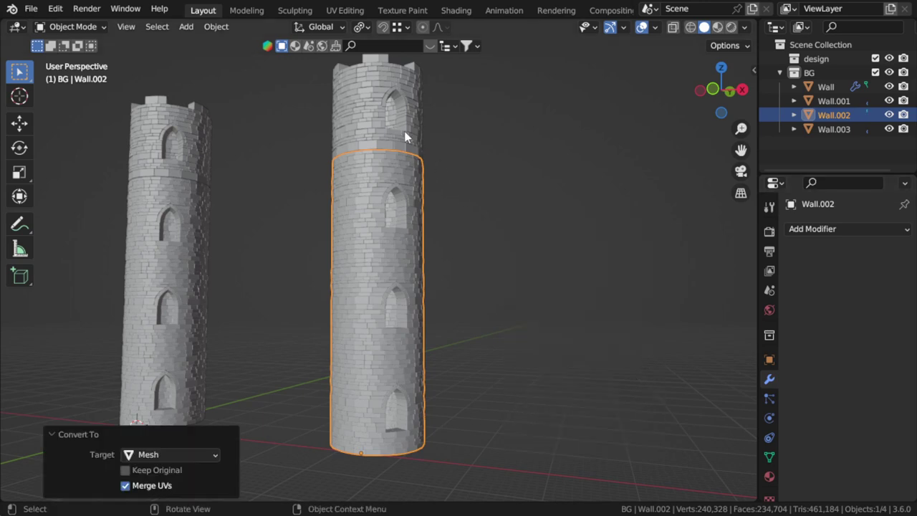
{"action": "left_click", "coordinate": [441, 144]}
{"action": "key", "text": "ctrl+a"}
{"action": "left_click", "coordinate": [432, 212]}
{"action": "key", "text": "ctrl+j"}
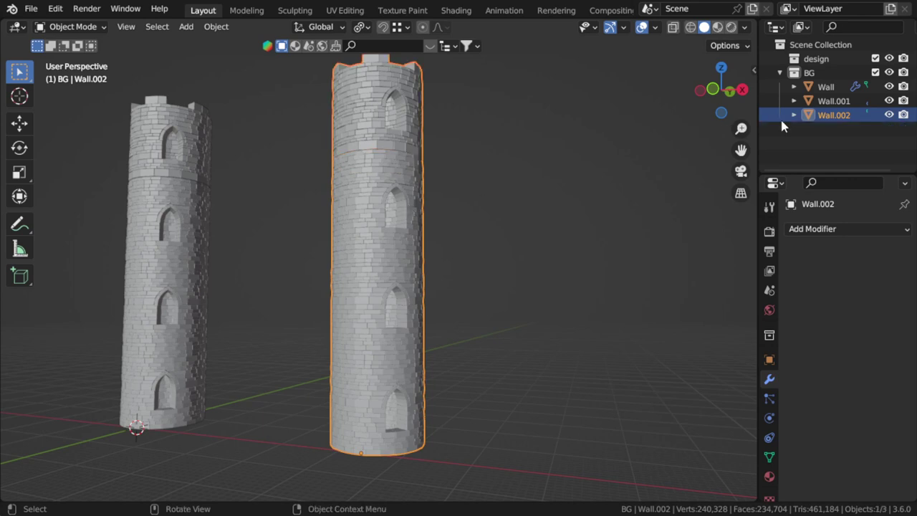
Rename the joined object to 'Tower' in the Outliner.
{"action": "double_click", "coordinate": [834, 115]}
{"action": "type", "text": "To"}
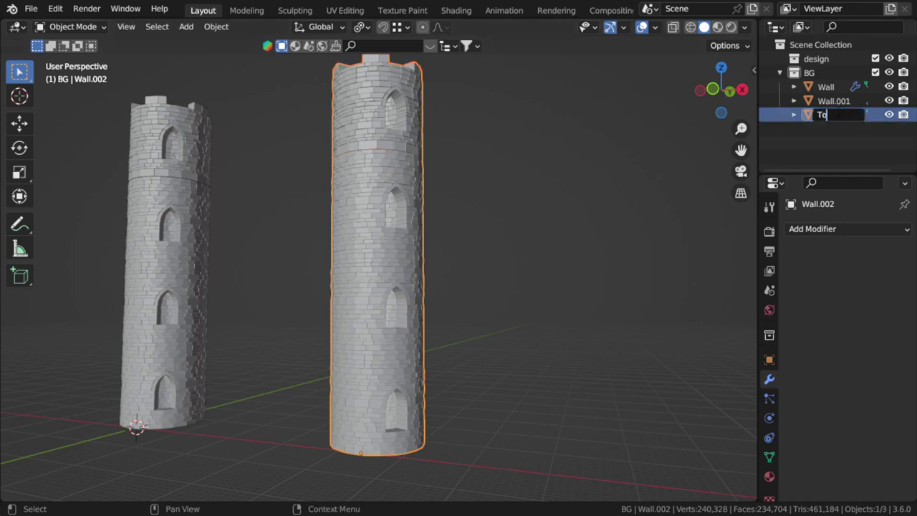
{"action": "type", "text": "wer"}
{"action": "key", "text": "Return"}
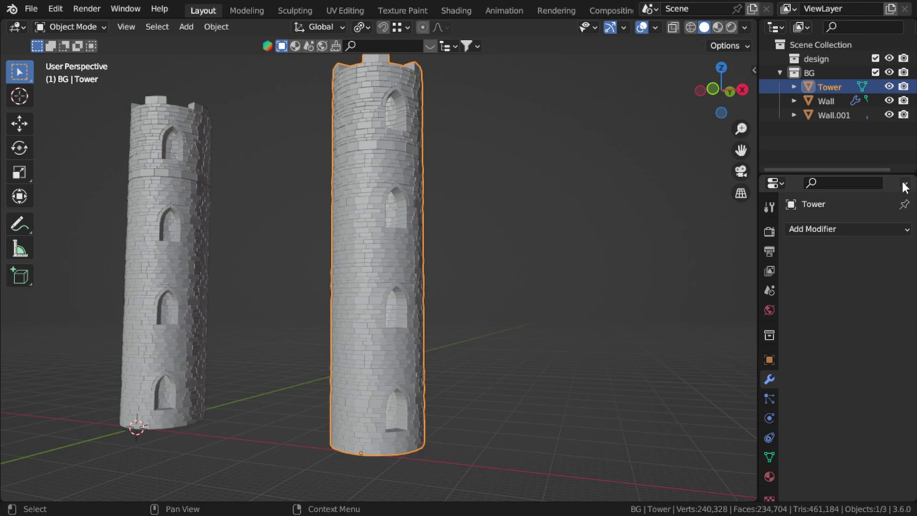
{"action": "left_click", "coordinate": [850, 232]}
{"action": "key", "text": "Up"}
{"action": "key", "text": "Up"}
{"action": "key", "text": "Up"}
Add a Voxel-mode Remesh modifier to Tower with Voxel Size 0.05 m.
{"action": "key", "text": "Up"}
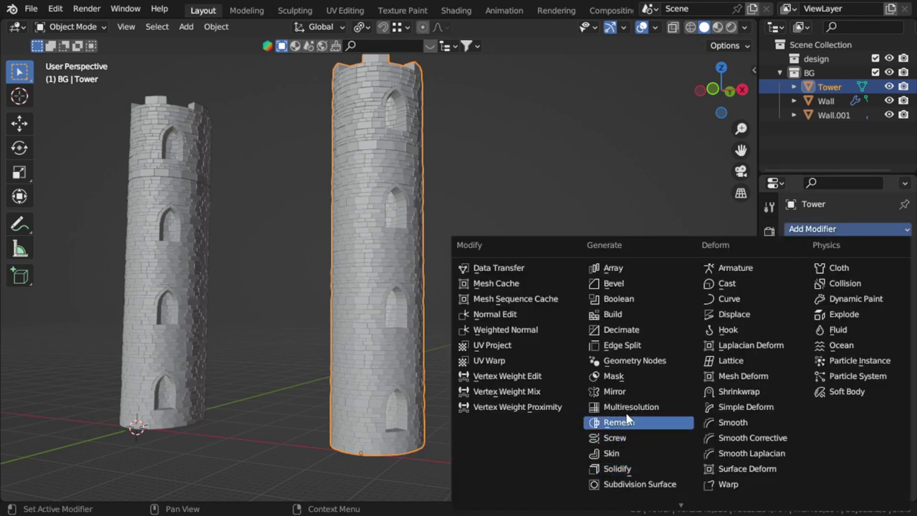
{"action": "key", "text": "Up"}
{"action": "key", "text": "Up"}
{"action": "key", "text": "Up"}
{"action": "key", "text": "Up"}
{"action": "key", "text": "Up"}
{"action": "key", "text": "Up"}
{"action": "key", "text": "Down"}
{"action": "key", "text": "Down"}
{"action": "key", "text": "Down"}
{"action": "key", "text": "Up"}
{"action": "key", "text": "Up"}
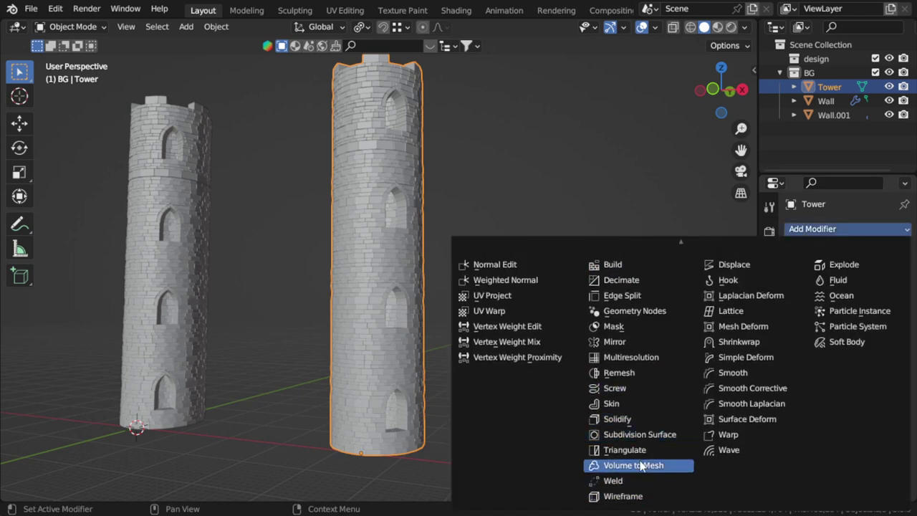
{"action": "key", "text": "Up"}
{"action": "key", "text": "Up"}
{"action": "key", "text": "Up"}
{"action": "key", "text": "Up"}
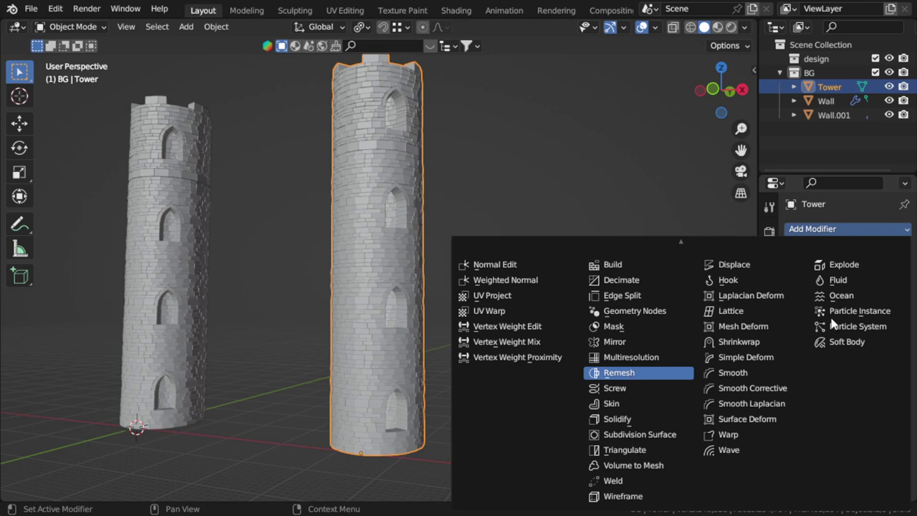
{"action": "key", "text": "Return"}
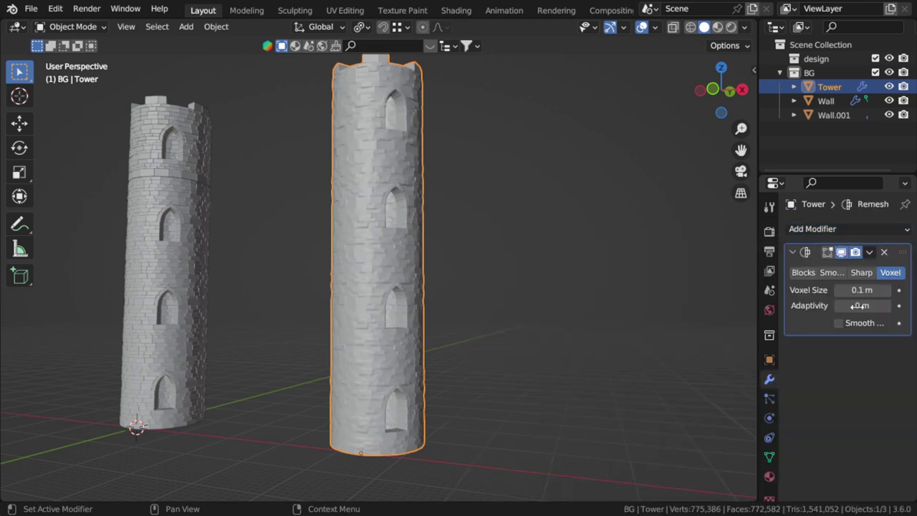
{"action": "left_click", "coordinate": [871, 290]}
{"action": "type", "text": ".0"}
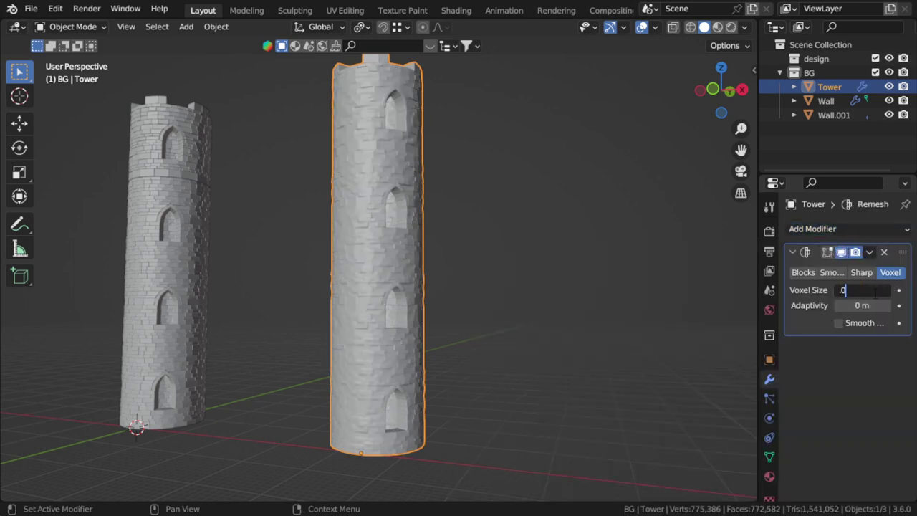
{"action": "type", "text": "5"}
{"action": "key", "text": "Return"}
Orbit and zoom around the remeshed Tower to inspect its fused stonework beside the original.
{"action": "left_click_drag", "start_coordinate": [501, 191], "coordinate": [513, 263]}
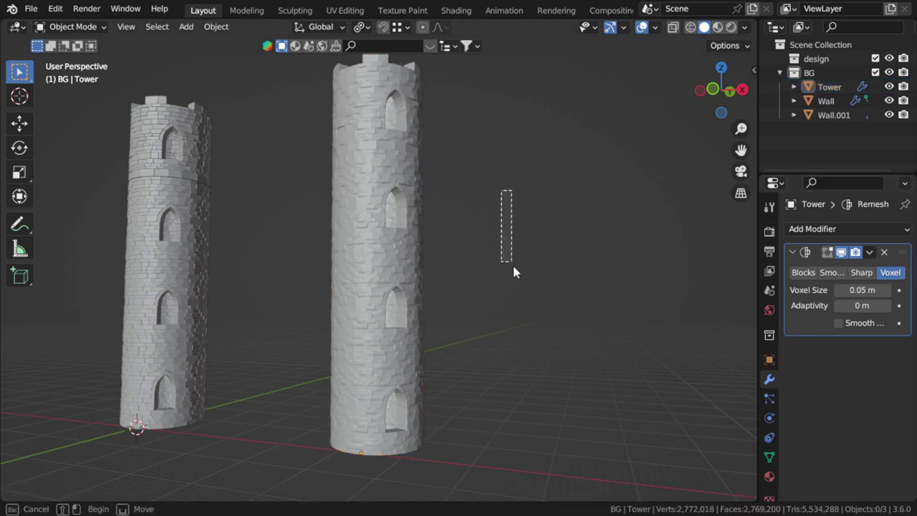
{"action": "scroll", "coordinate": [445, 208], "scroll_direction": "up", "scroll_amount": 4}
{"action": "scroll", "coordinate": [462, 238], "scroll_direction": "down", "scroll_amount": 2}
{"action": "middle_click_drag", "start_coordinate": [462, 238], "coordinate": [435, 246]}
{"action": "scroll", "coordinate": [419, 243], "scroll_direction": "up", "scroll_amount": 2}
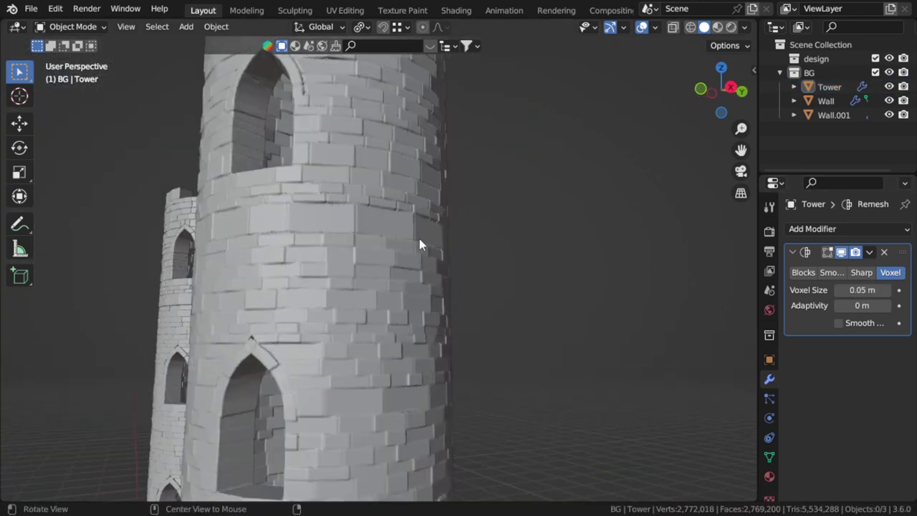
{"action": "scroll", "coordinate": [419, 244], "scroll_direction": "up", "scroll_amount": 2}
{"action": "scroll", "coordinate": [360, 254], "scroll_direction": "down", "scroll_amount": 4}
{"action": "mouse_move", "coordinate": [364, 268]}
{"action": "middle_mouse_down"}
{"action": "mouse_move", "coordinate": [420, 163]}
{"action": "mouse_move", "coordinate": [418, 138]}
{"action": "middle_mouse_up"}
{"action": "scroll", "coordinate": [407, 245], "scroll_direction": "down", "scroll_amount": 5}
{"action": "mouse_move", "coordinate": [407, 245]}
{"action": "middle_mouse_down"}
{"action": "mouse_move", "coordinate": [358, 289]}
{"action": "mouse_move", "coordinate": [455, 264]}
{"action": "mouse_move", "coordinate": [185, 282]}
{"action": "mouse_move", "coordinate": [261, 288]}
{"action": "mouse_move", "coordinate": [411, 256]}
{"action": "middle_mouse_up"}
{"action": "scroll", "coordinate": [358, 288], "scroll_direction": "up", "scroll_amount": 2}
{"action": "scroll", "coordinate": [185, 282], "scroll_direction": "down", "scroll_amount": 3}
{"action": "scroll", "coordinate": [486, 292], "scroll_direction": "up", "scroll_amount": 2}
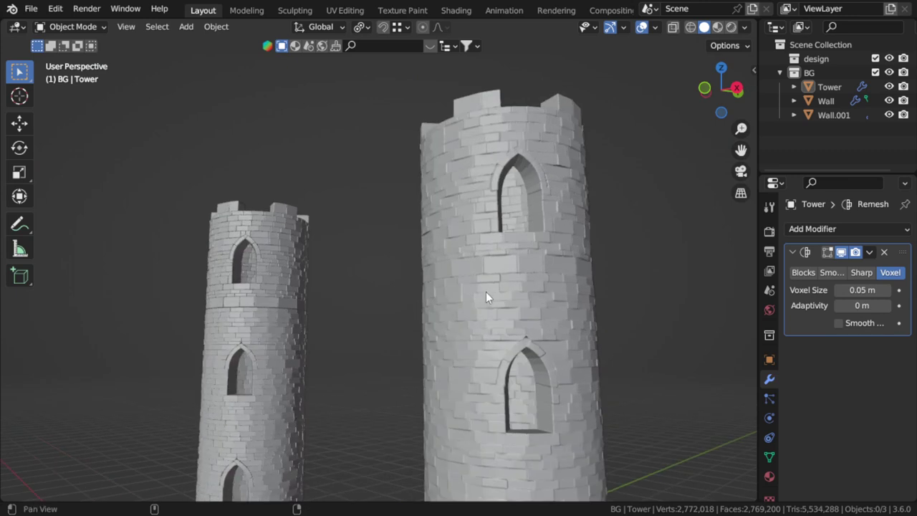
{"action": "scroll", "coordinate": [334, 259], "scroll_direction": "down", "scroll_amount": 3}
In front view, select the remeshed Tower and open the Remesh modifier's dropdown options.
{"action": "key", "text": "KP_1"}
{"action": "scroll", "coordinate": [432, 281], "scroll_direction": "up", "scroll_amount": 3}
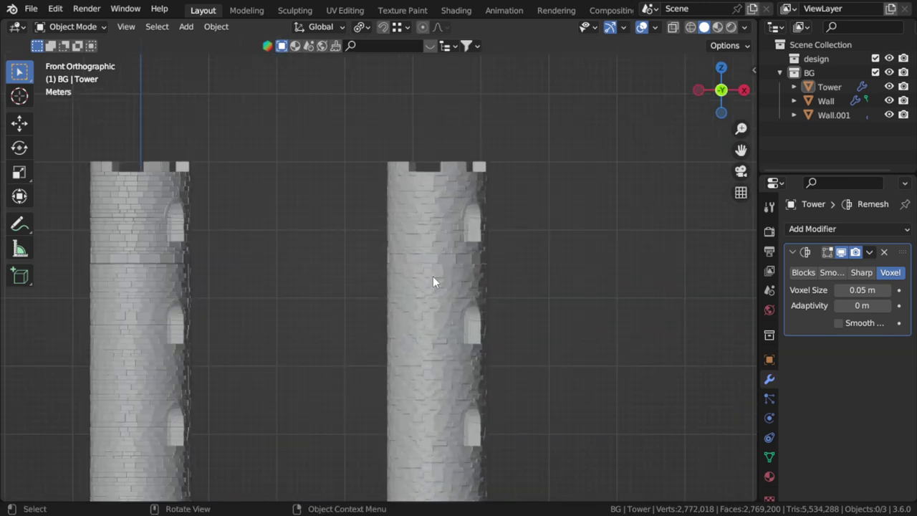
{"action": "middle_click_drag", "start_coordinate": [433, 282], "coordinate": [400, 250], "text": "shift"}
{"action": "left_click", "coordinate": [402, 250]}
{"action": "left_click", "coordinate": [87, 30]}
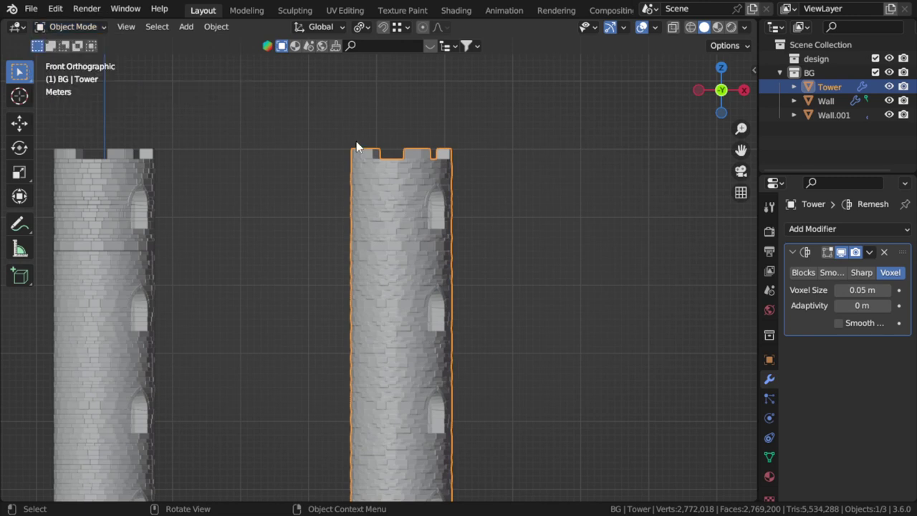
{"action": "left_click", "coordinate": [869, 252]}
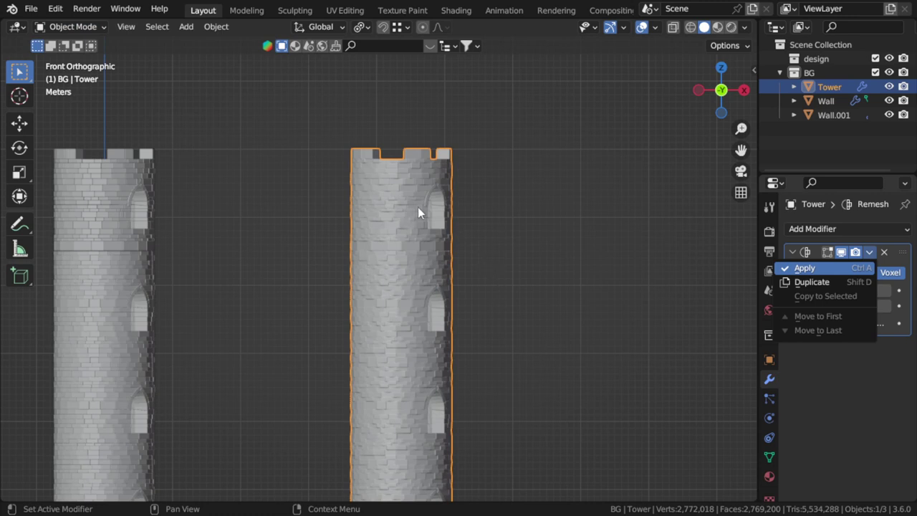
Apply the Remesh modifier to bake the 0.05 m voxel surface into the Tower mesh.
{"action": "key", "text": "Return"}
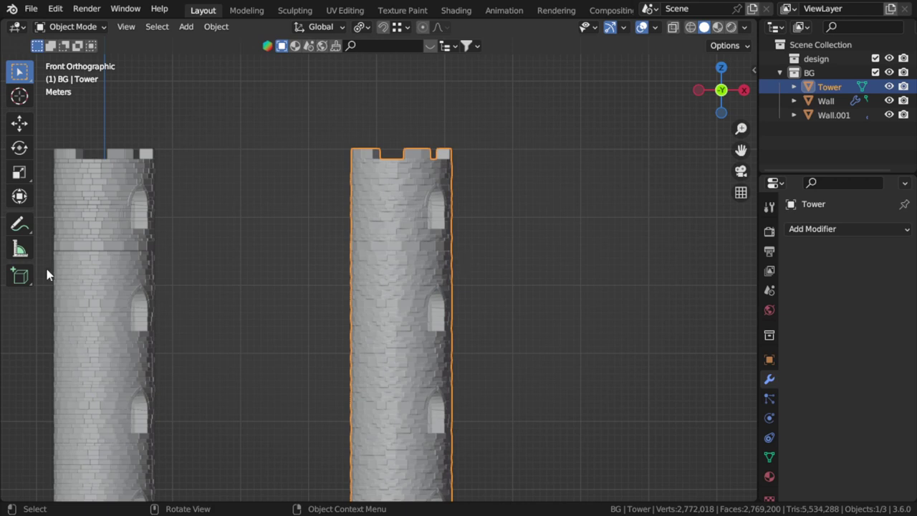
{"action": "scroll", "coordinate": [419, 290], "scroll_direction": "down", "scroll_amount": 4}
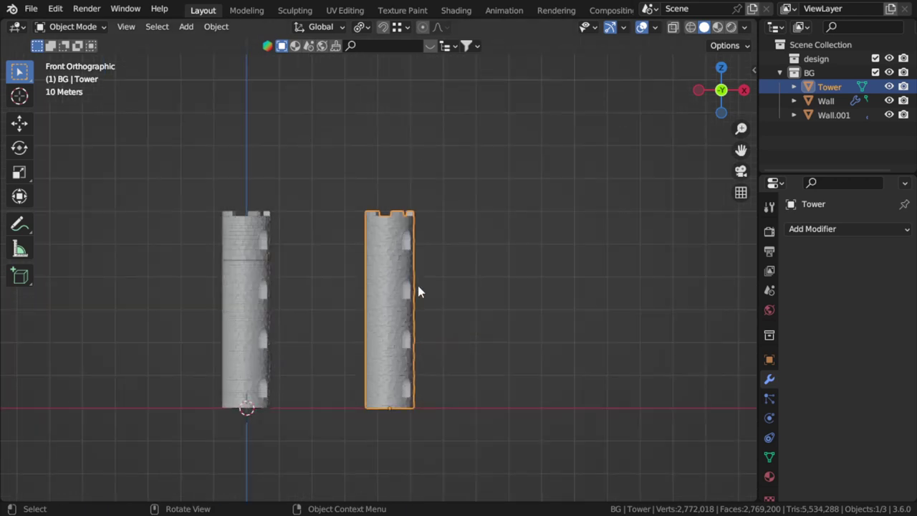